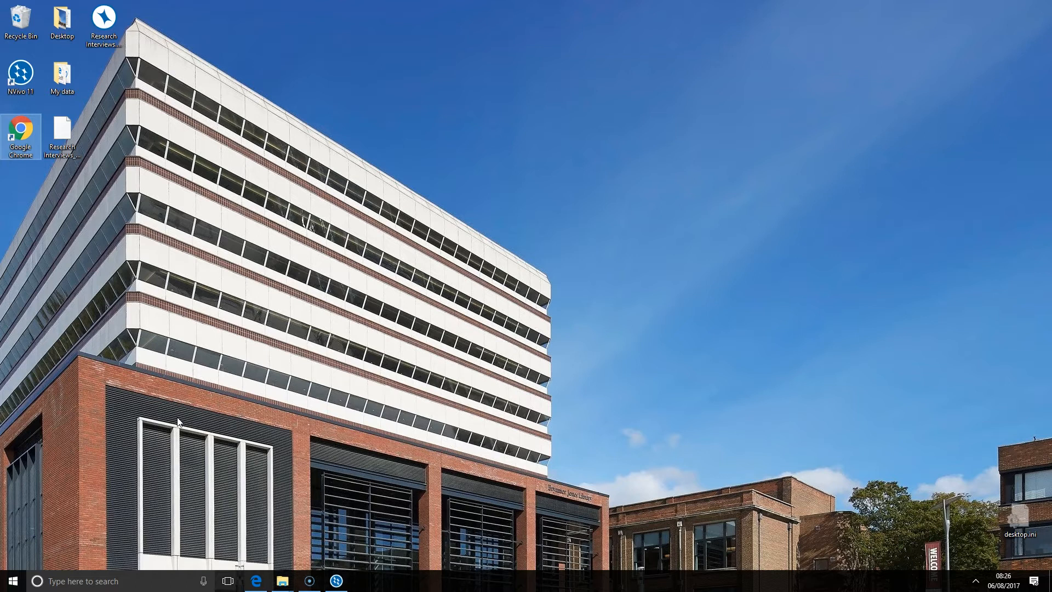
Step: Launch Google Chrome from its desktop icon
{"action": "left_click", "coordinate": [57, 430]}
{"action": "double_click", "coordinate": [34, 129]}
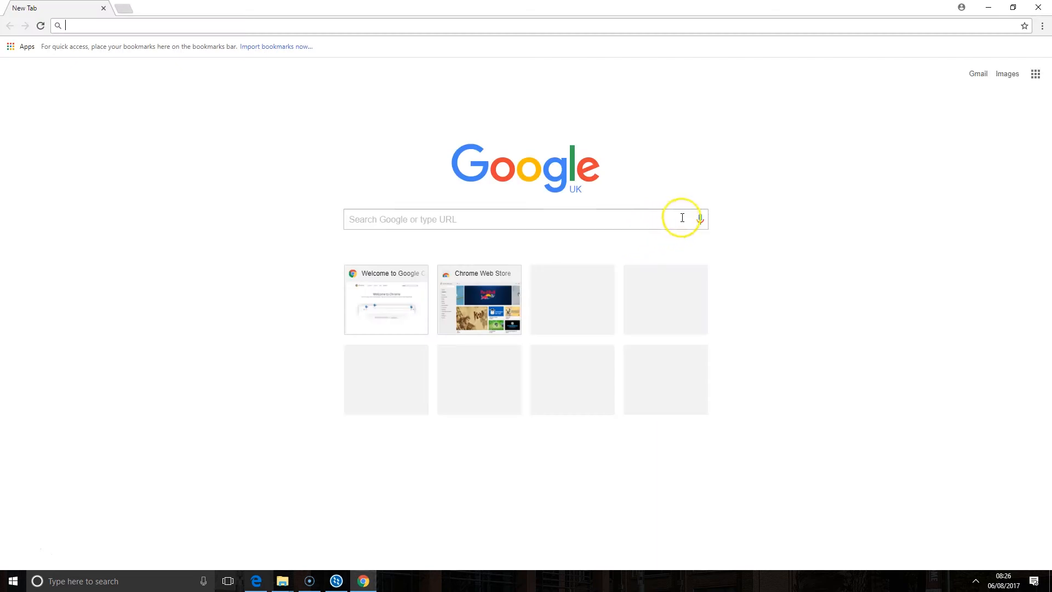
Step: Search the web for 'Ncapture for Chrome' from the address bar
{"action": "left_click", "coordinate": [816, 245]}
{"action": "left_click", "coordinate": [491, 158]}
{"action": "type", "text": "Ncapture for Chrome"}
{"action": "key", "text": "Escape"}
{"action": "key", "text": "Return"}
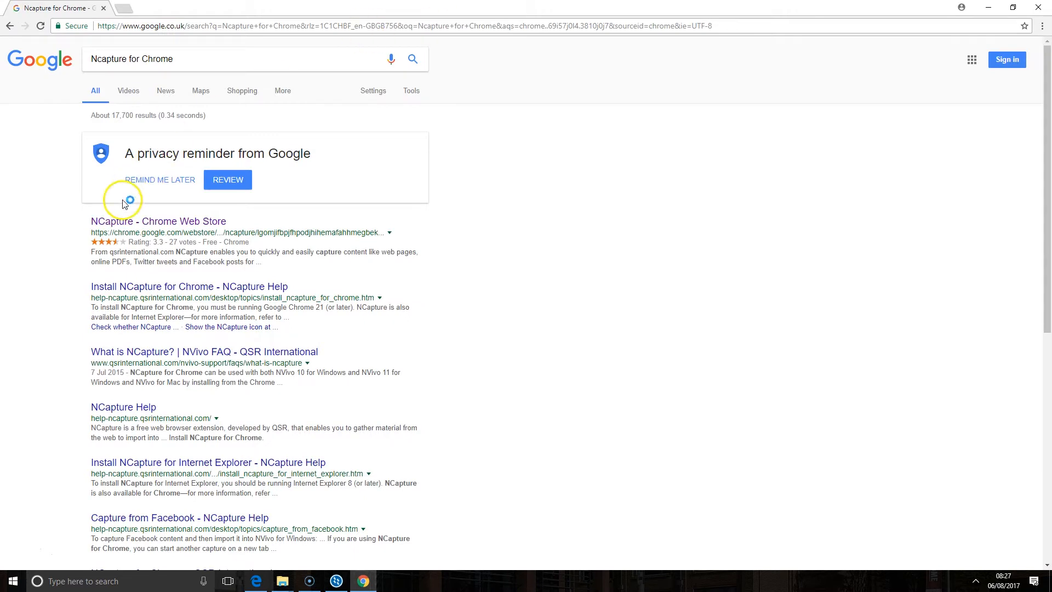
Step: Re-enable the disabled NCapture extension from its Chrome Web Store listing
{"action": "left_click", "coordinate": [137, 222]}
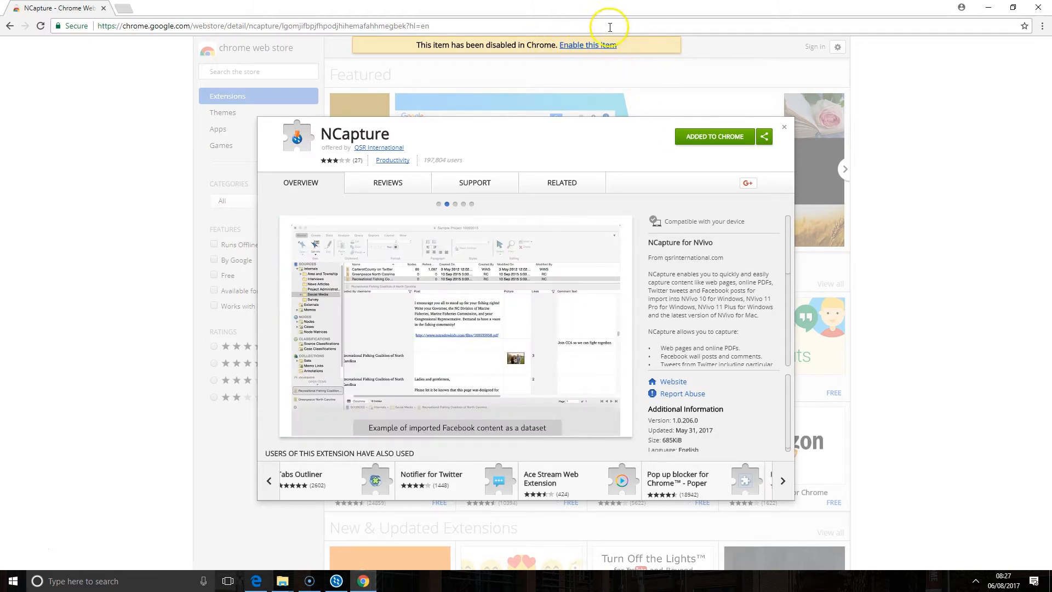
{"action": "left_click", "coordinate": [578, 47]}
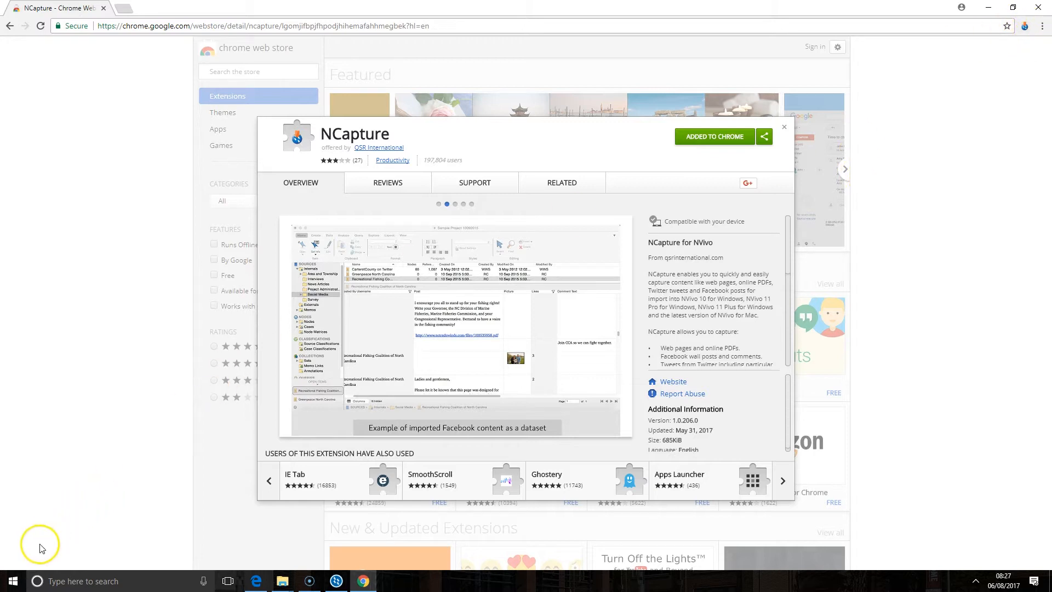
{"action": "key", "text": "ctrl+l"}
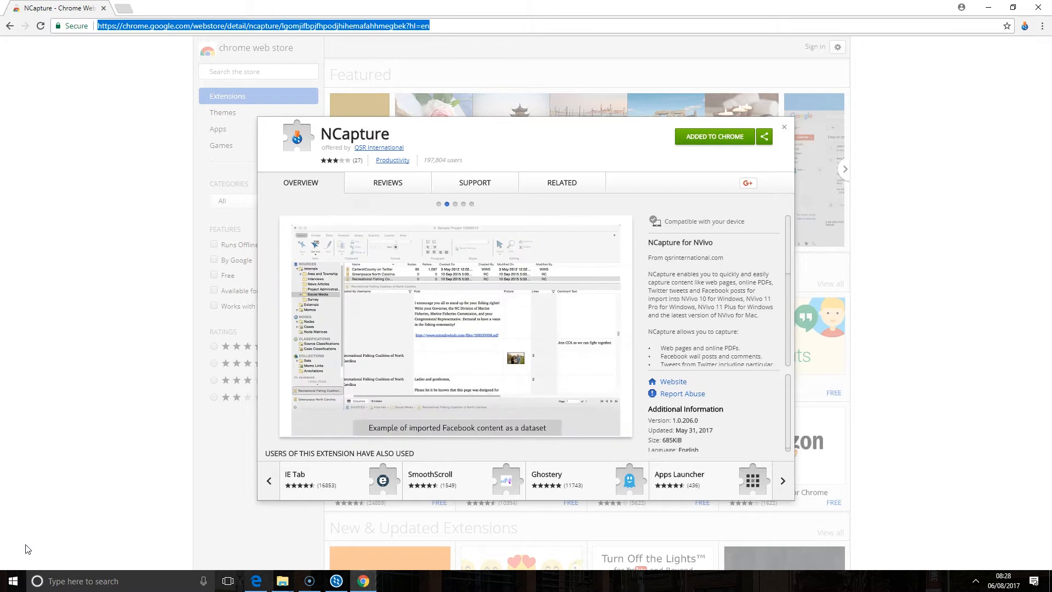
{"action": "type", "text": "bccs news"}
Step: Fix the misspelt omnibox text and run the 'bbc news' search
{"action": "key", "text": "Down"}
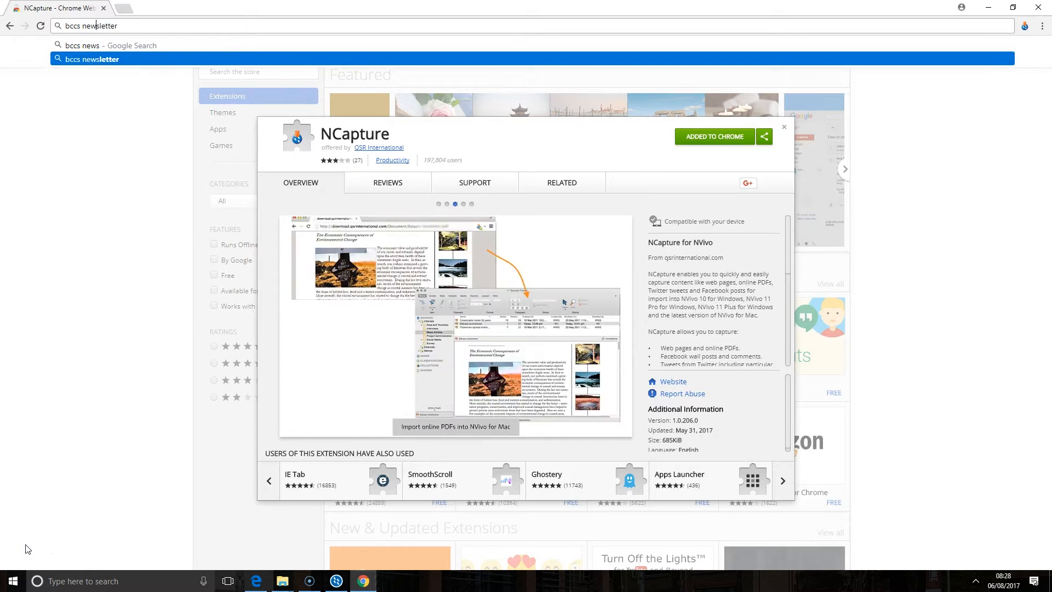
{"action": "key", "text": "Home"}
{"action": "key", "text": "Right"}
{"action": "key", "text": "Delete"}
{"action": "key", "text": "Delete"}
{"action": "key", "text": "Delete"}
{"action": "type", "text": "bc"}
{"action": "key", "text": "Return"}
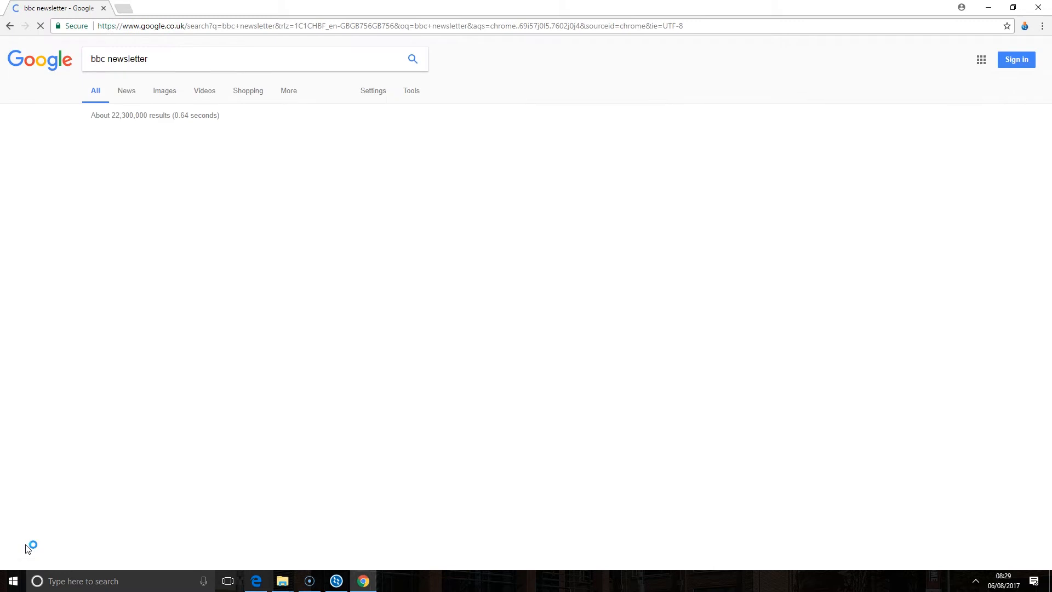
Step: Go to the BBC News homepage and the 'Cost of energy comes under review' article
{"action": "left_click", "coordinate": [144, 222]}
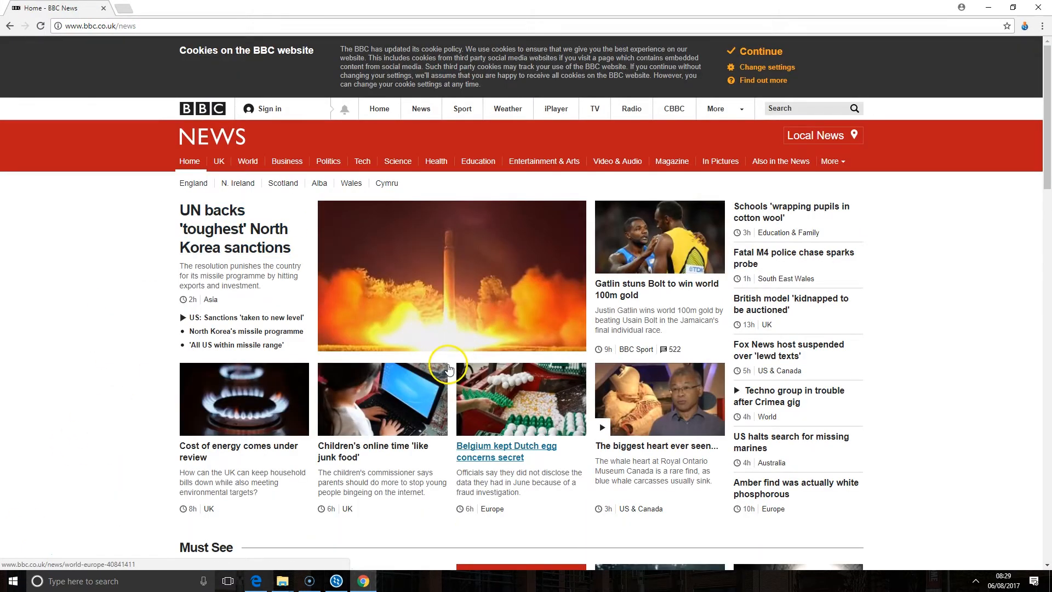
{"action": "scroll", "coordinate": [448, 370], "scroll_direction": "down", "scroll_amount": 1}
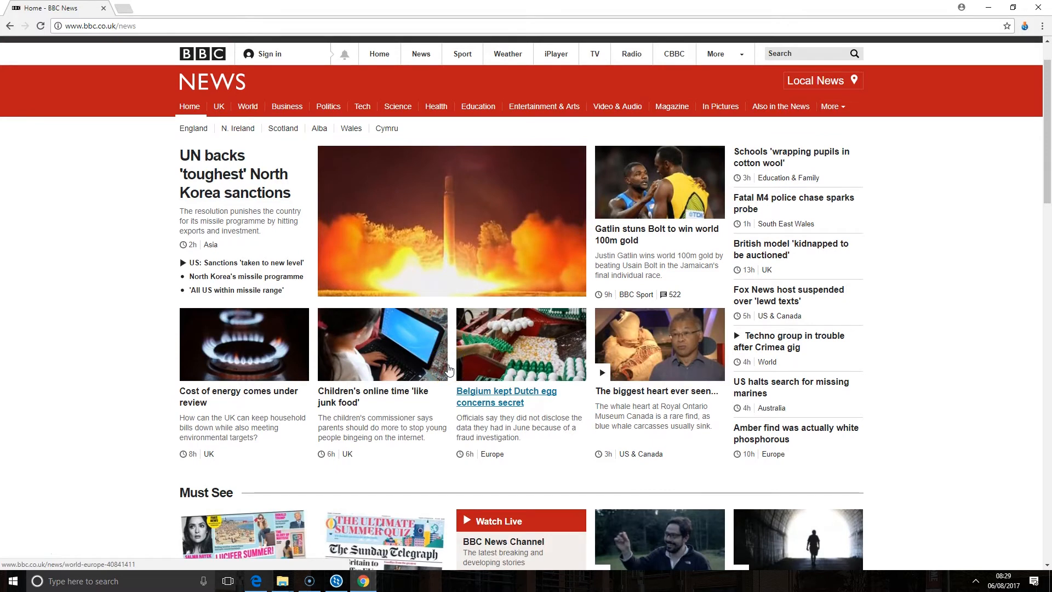
{"action": "left_click", "coordinate": [206, 399]}
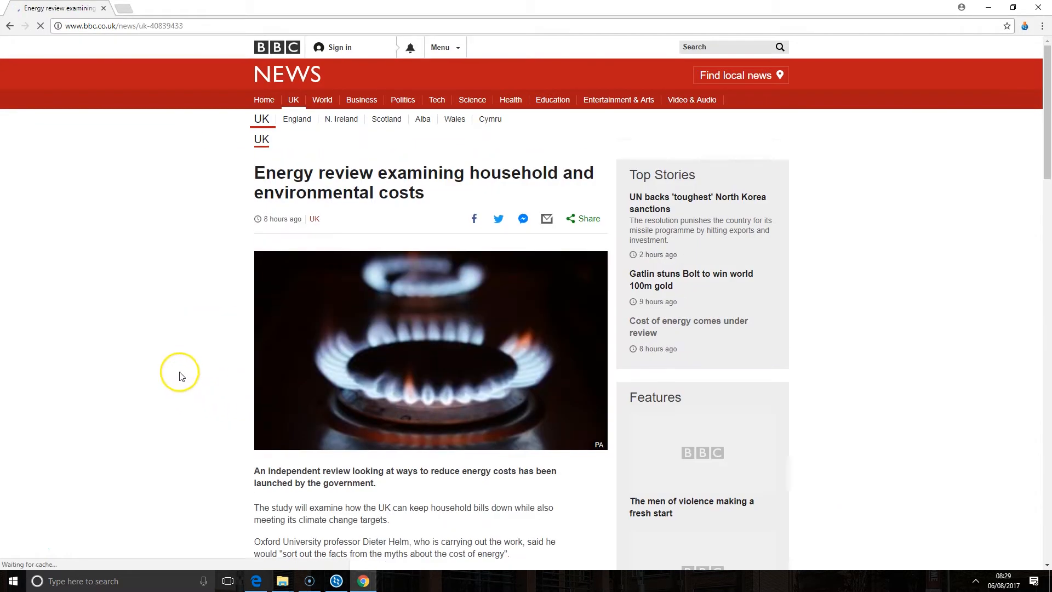
{"action": "scroll", "coordinate": [182, 275], "scroll_direction": "down", "scroll_amount": 1}
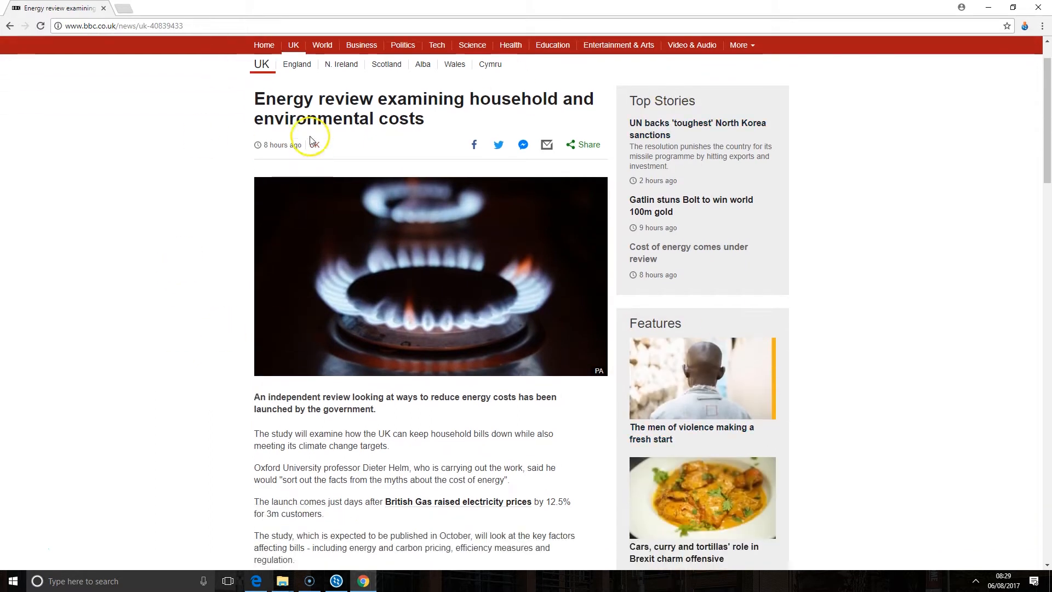
{"action": "scroll", "coordinate": [506, 415], "scroll_direction": "up", "scroll_amount": 1}
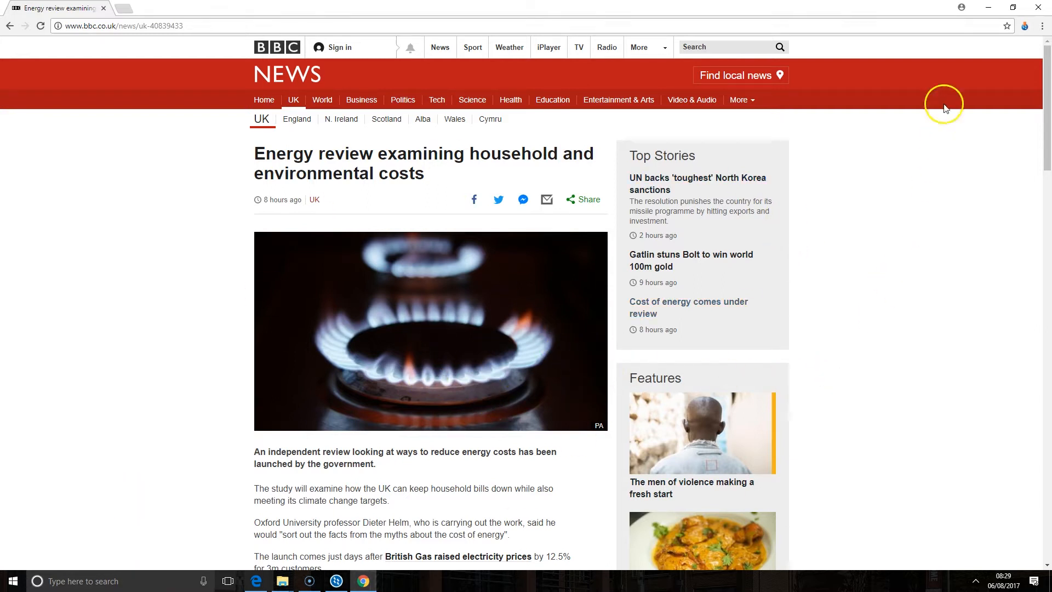
Step: Start NCapture on the article and accept its license agreement
{"action": "left_click", "coordinate": [1026, 29]}
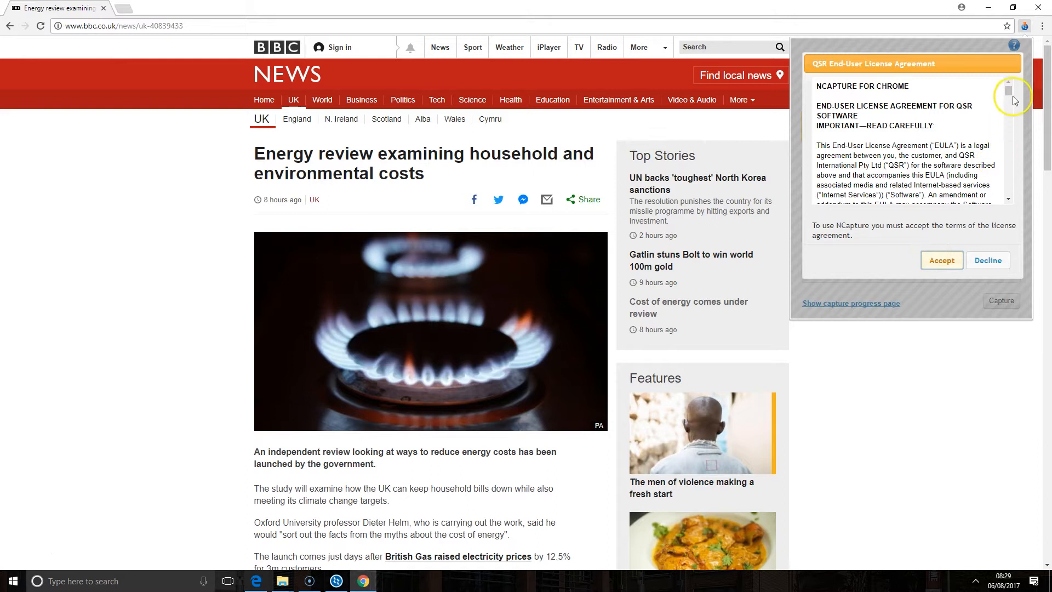
{"action": "left_click_drag", "start_coordinate": [1009, 90], "coordinate": [1009, 191]}
{"action": "left_click", "coordinate": [928, 262]}
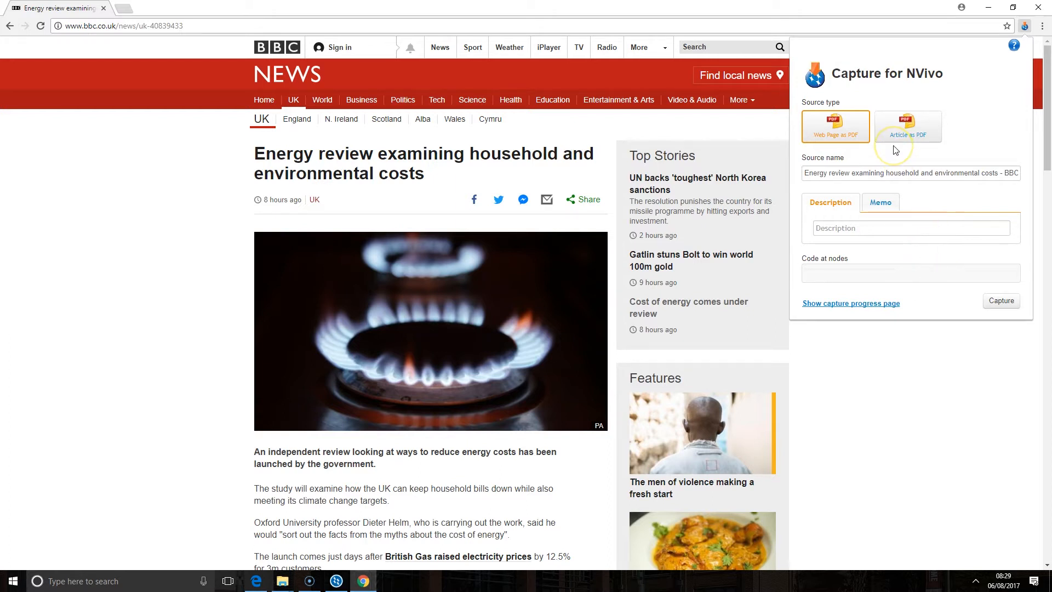
Step: Try Article as PDF, then settle on Web Page as PDF as the source type
{"action": "left_click", "coordinate": [875, 143]}
{"action": "left_click", "coordinate": [907, 126]}
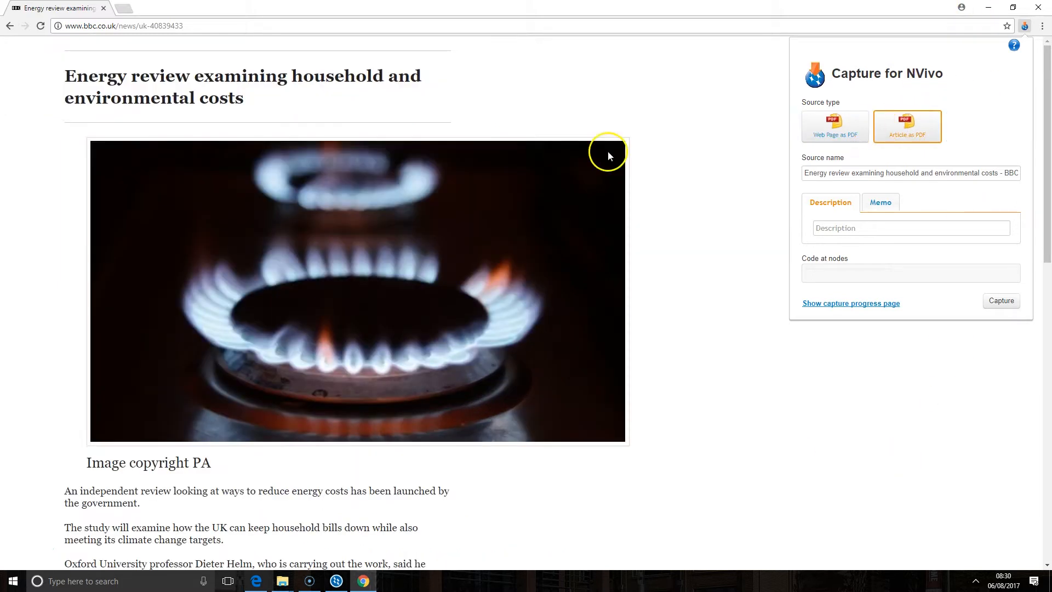
{"action": "scroll", "coordinate": [461, 287], "scroll_direction": "down", "scroll_amount": 2}
{"action": "scroll", "coordinate": [460, 287], "scroll_direction": "down", "scroll_amount": 3}
{"action": "scroll", "coordinate": [460, 286], "scroll_direction": "down", "scroll_amount": 5}
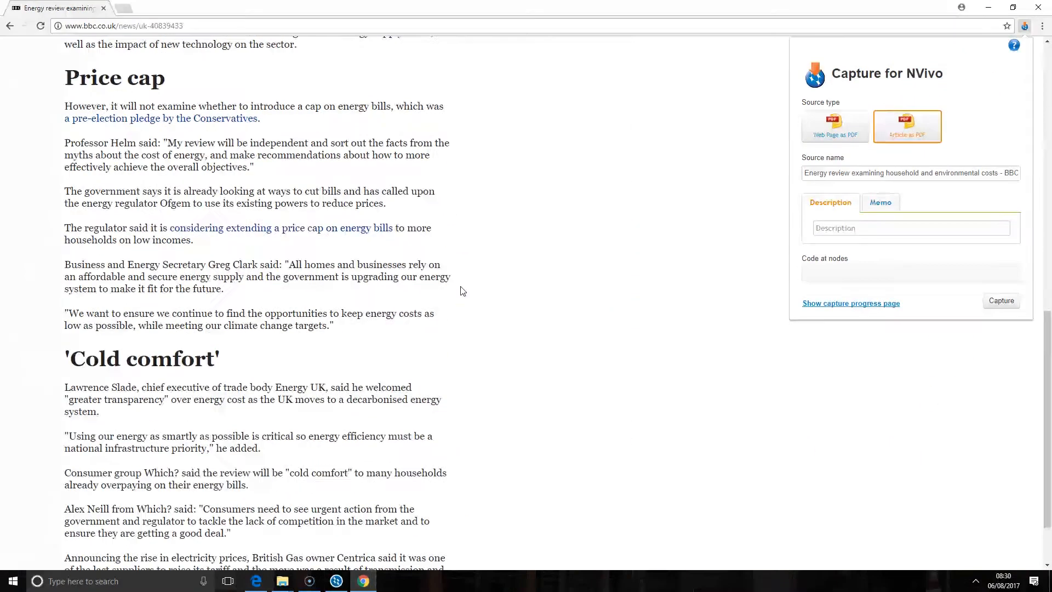
{"action": "scroll", "coordinate": [460, 291], "scroll_direction": "up", "scroll_amount": 4}
{"action": "scroll", "coordinate": [460, 291], "scroll_direction": "up", "scroll_amount": 4}
{"action": "scroll", "coordinate": [460, 291], "scroll_direction": "up", "scroll_amount": 1}
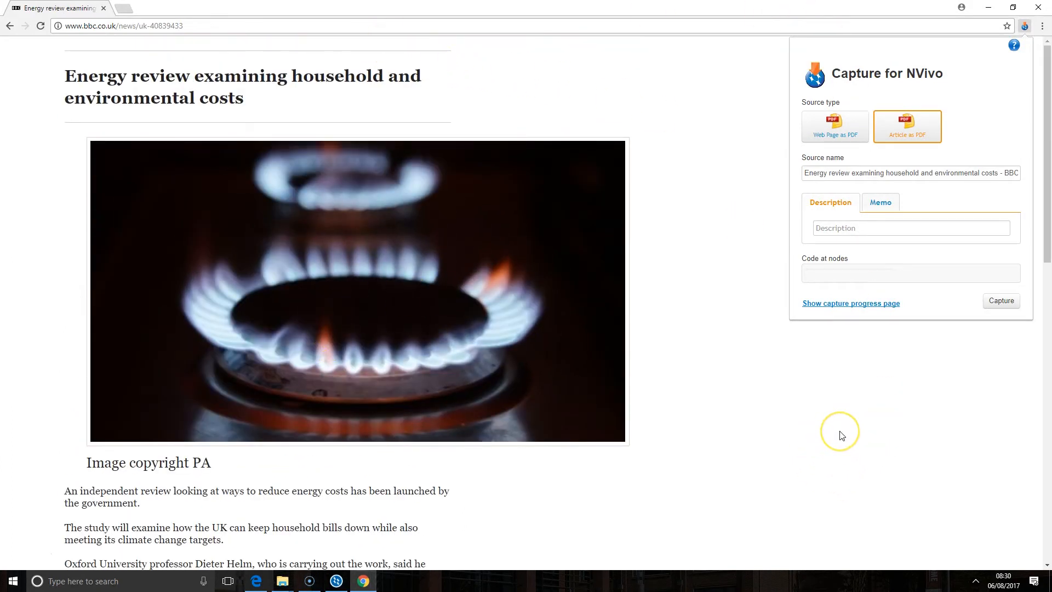
{"action": "left_click", "coordinate": [858, 125]}
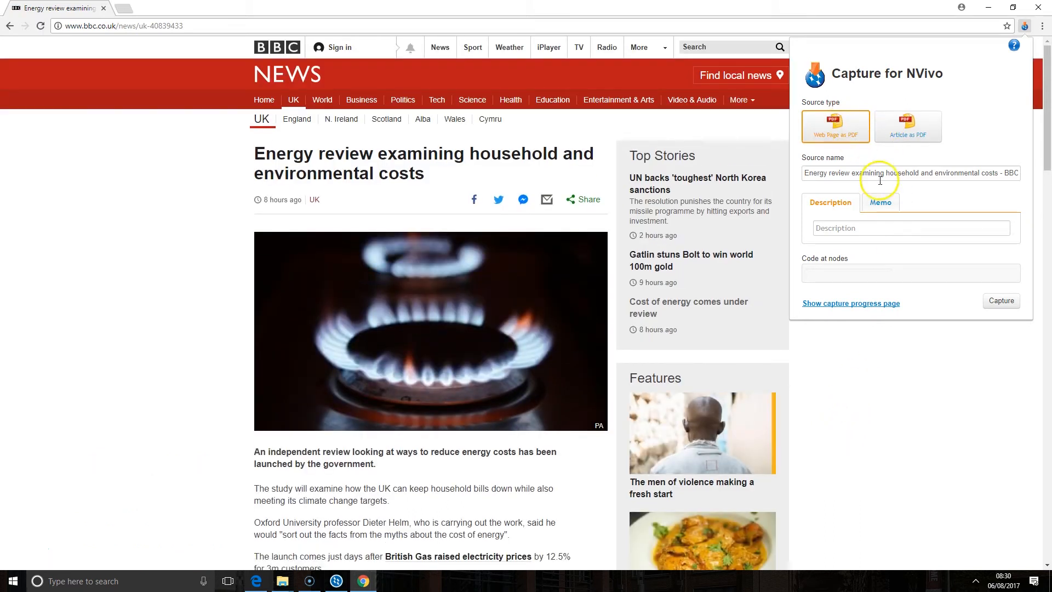
Step: Capture the article for NVivo and dismiss the download shelf once the .nvcx arrives
{"action": "left_click", "coordinate": [1002, 301]}
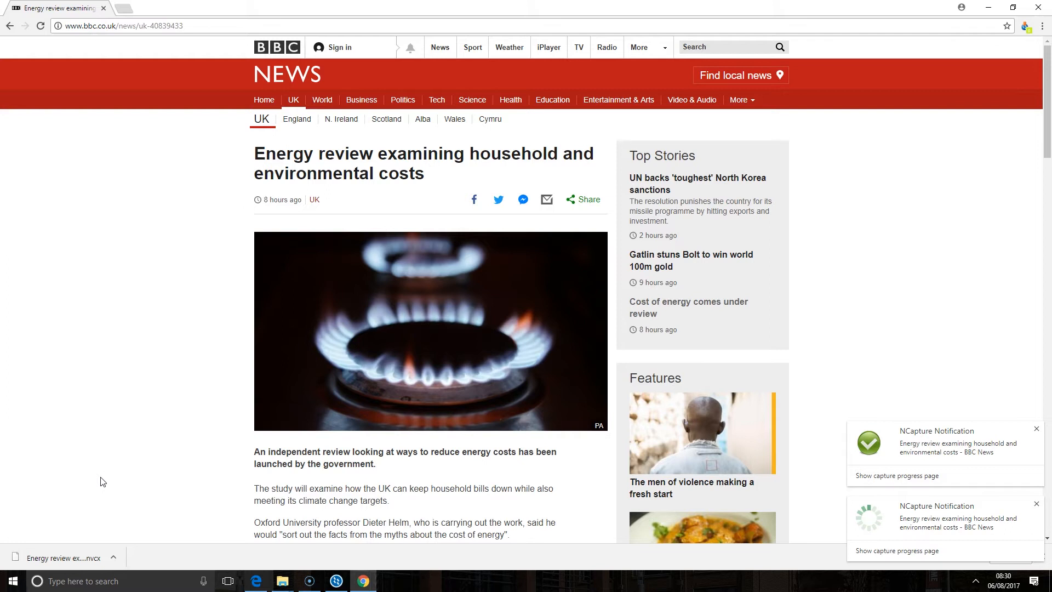
{"action": "left_click", "coordinate": [137, 480]}
{"action": "left_click", "coordinate": [29, 550]}
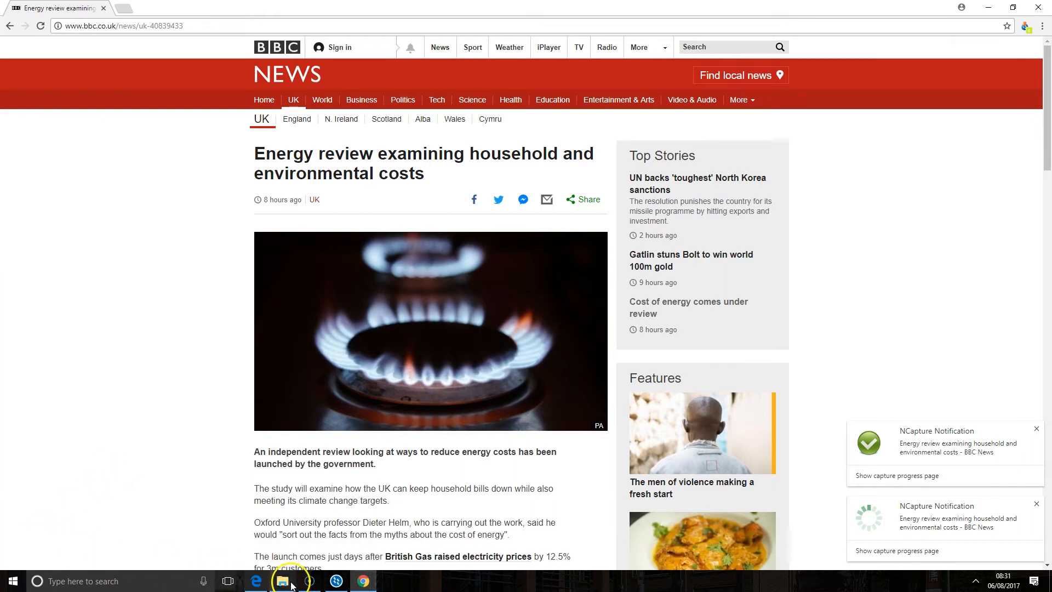
Step: In NVivo's Literature folder, start Import from NCapture via the list's context menu
{"action": "left_click", "coordinate": [337, 581]}
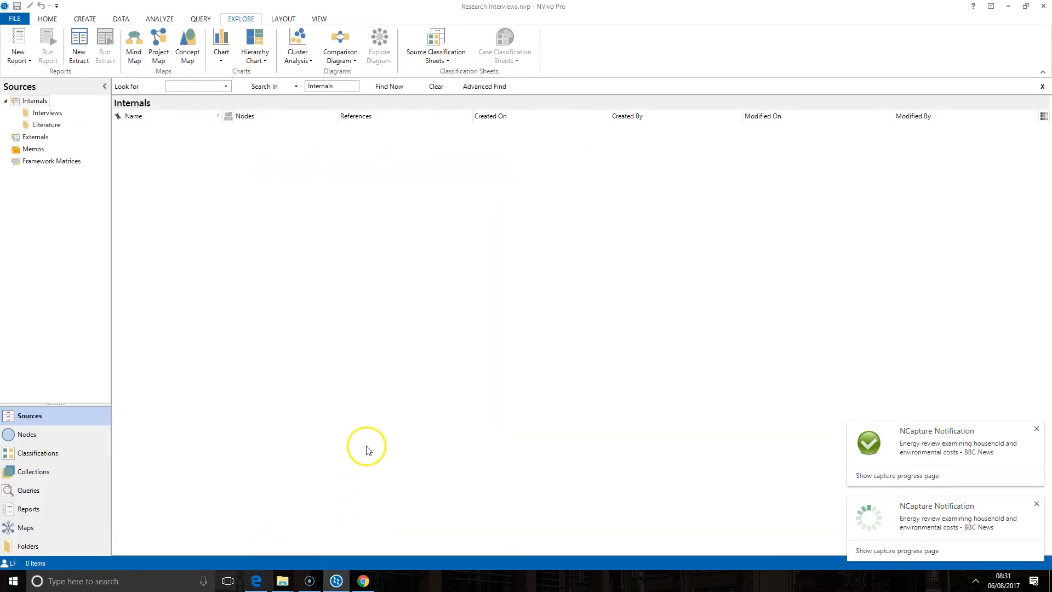
{"action": "left_click", "coordinate": [54, 127]}
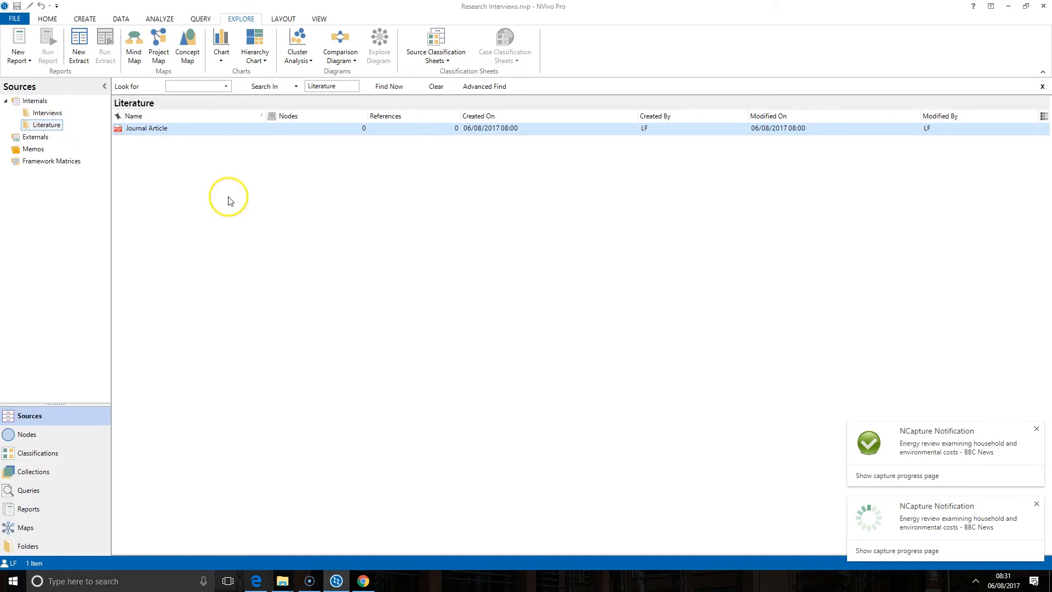
{"action": "right_click", "coordinate": [186, 177]}
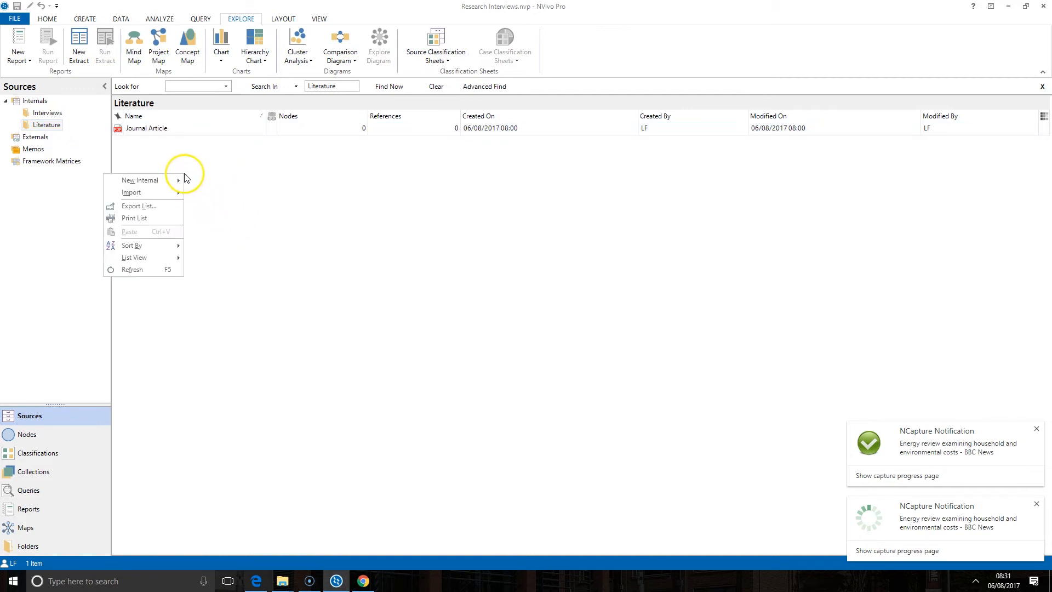
{"action": "mouse_move", "coordinate": [139, 192]}
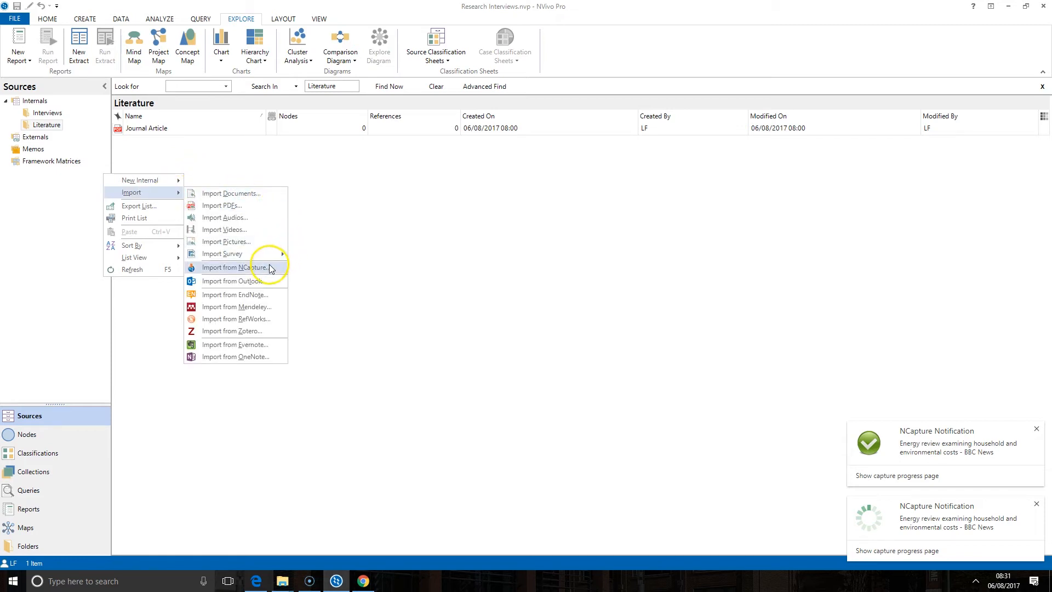
{"action": "left_click", "coordinate": [270, 268]}
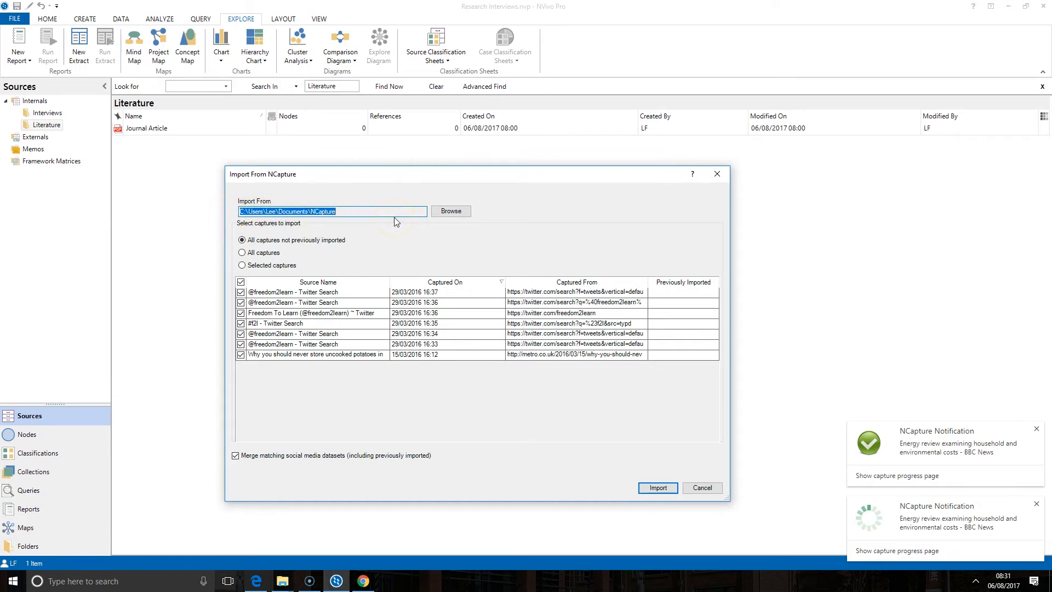
Step: Browse to Downloads as the folder to import captures from
{"action": "left_click", "coordinate": [436, 211]}
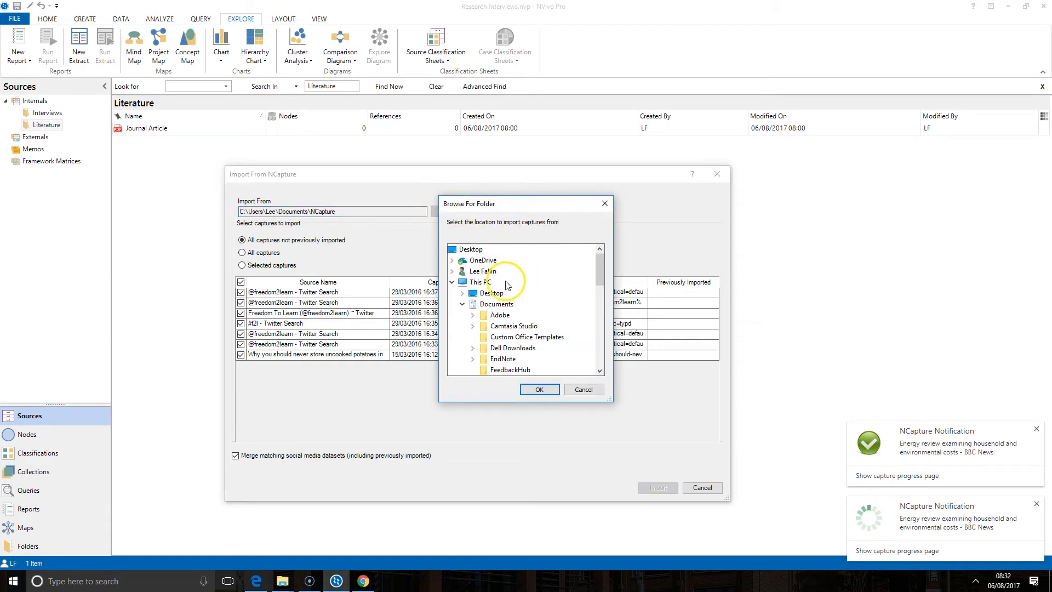
{"action": "left_click_drag", "start_coordinate": [600, 271], "coordinate": [606, 362]}
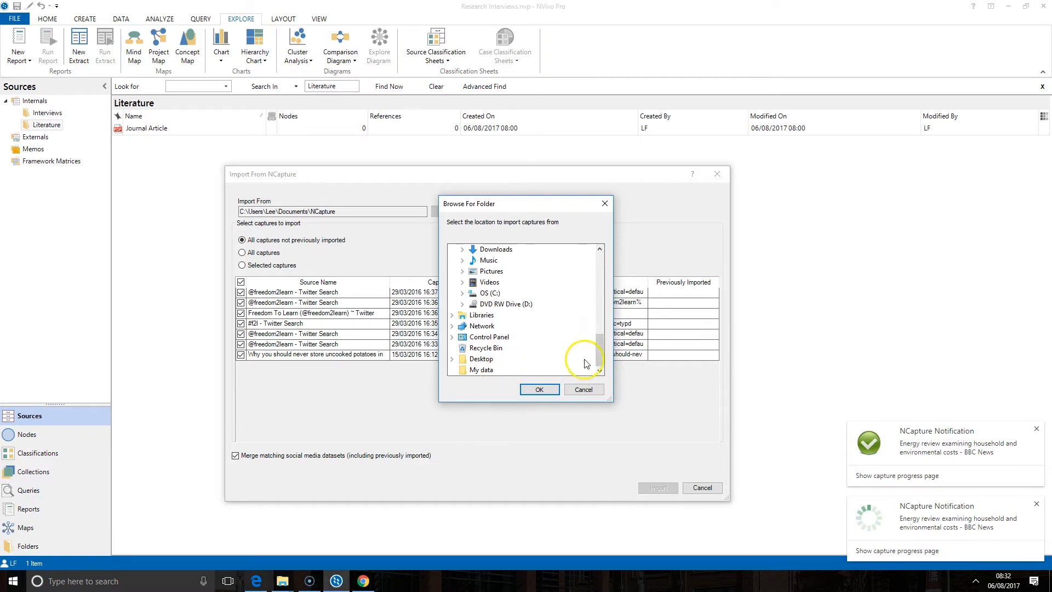
{"action": "left_click", "coordinate": [494, 250]}
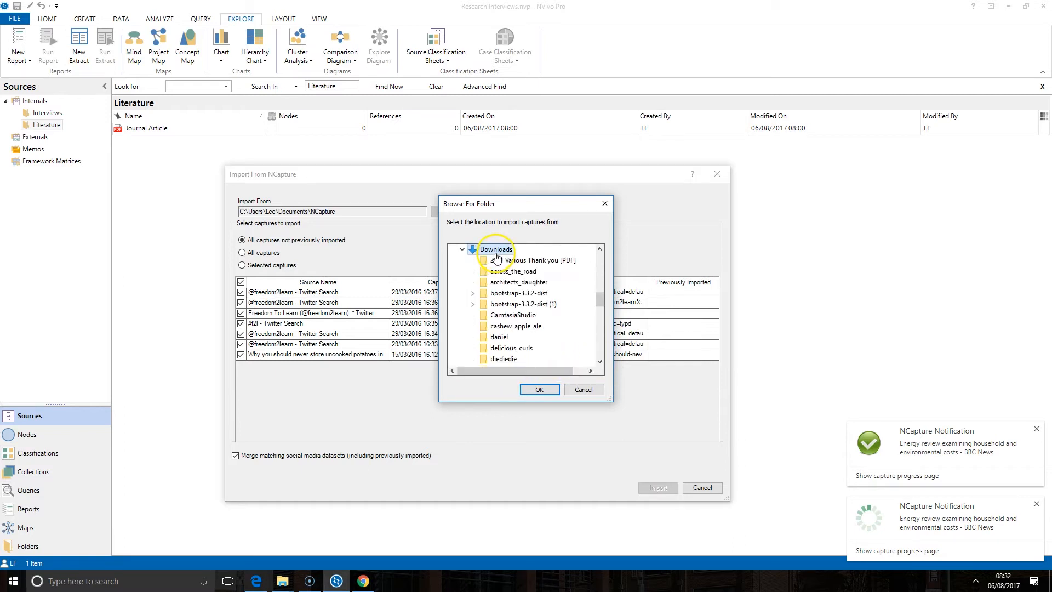
{"action": "left_click", "coordinate": [539, 388]}
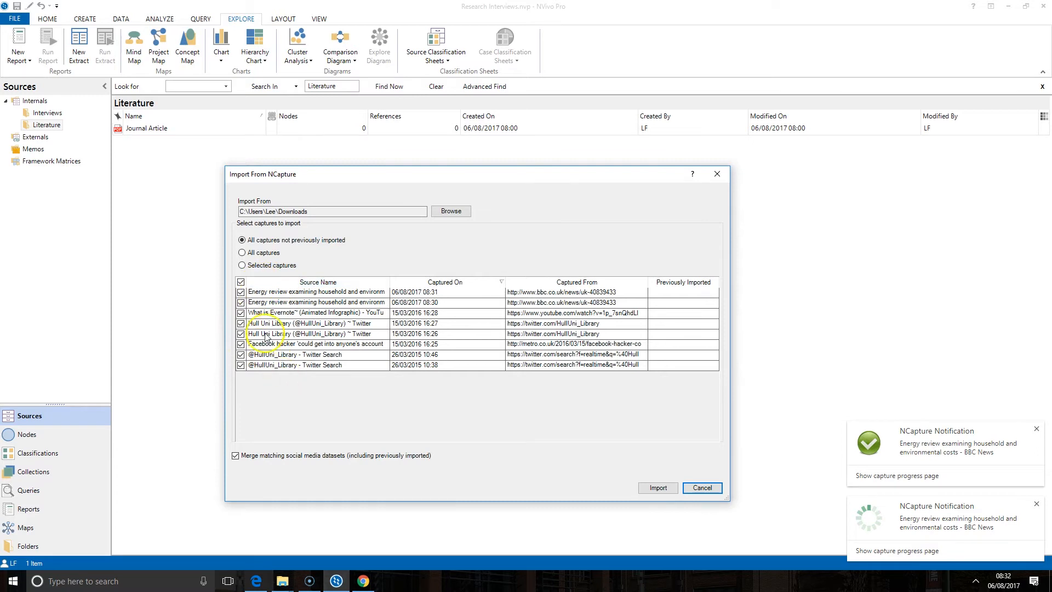
Step: Import only the newest BBC energy review capture into Literature
{"action": "left_click", "coordinate": [241, 282]}
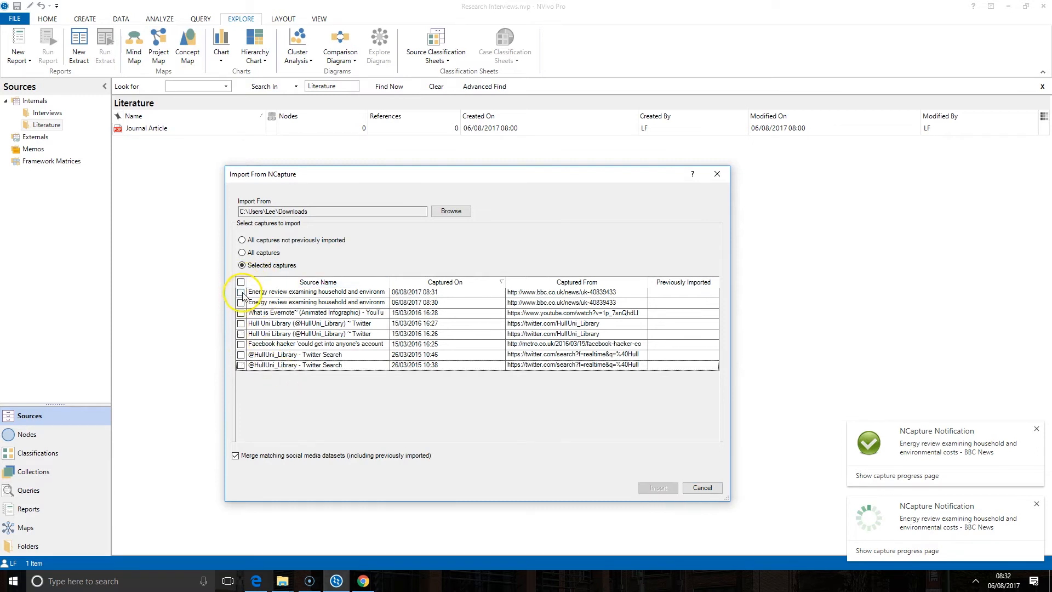
{"action": "left_click", "coordinate": [241, 292]}
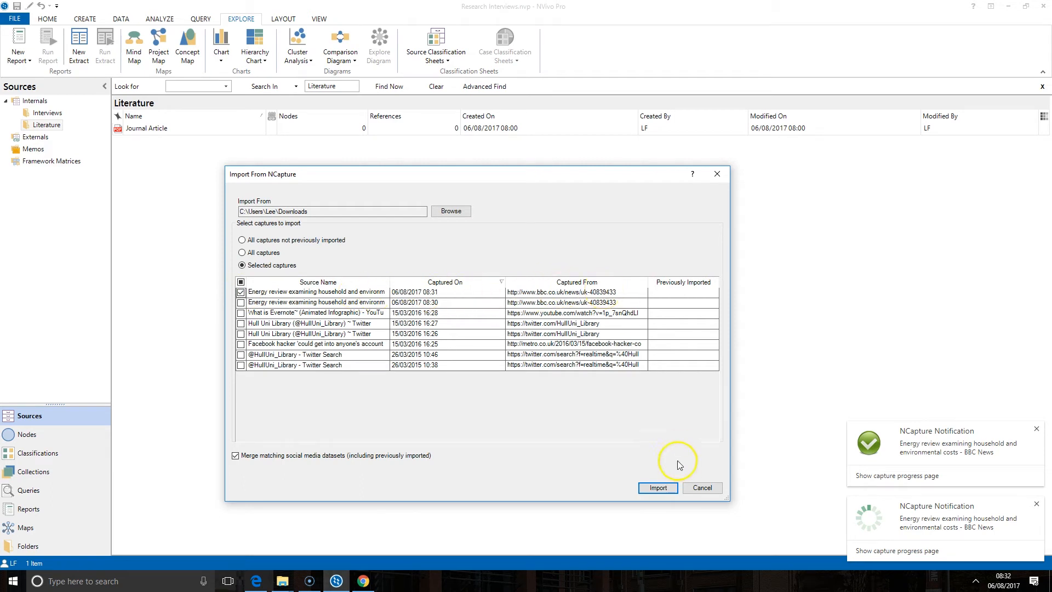
{"action": "left_click", "coordinate": [657, 488]}
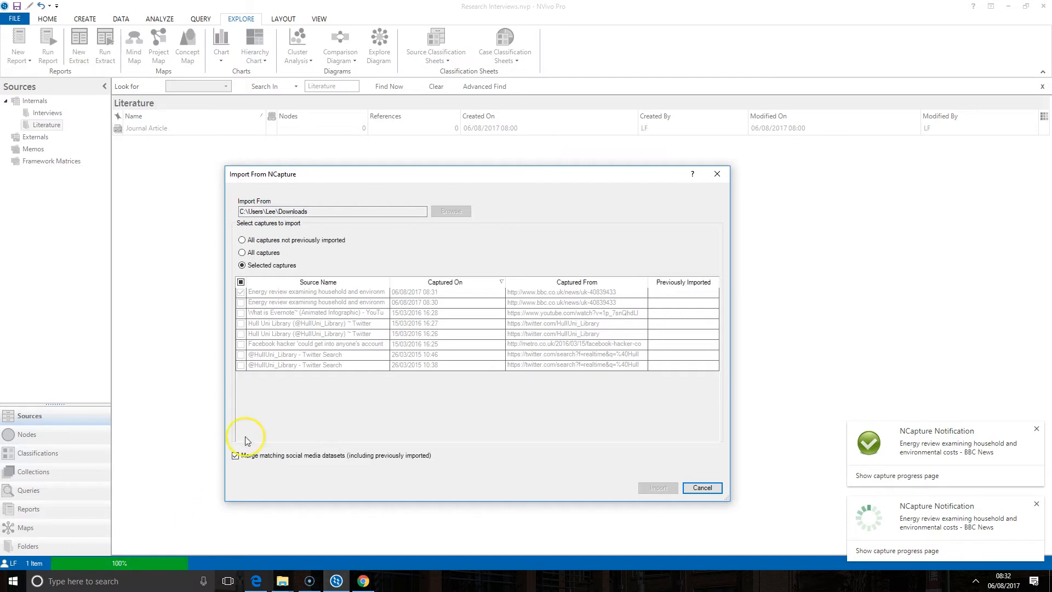
Step: Read through the imported BBC article source, then close it
{"action": "double_click", "coordinate": [189, 130]}
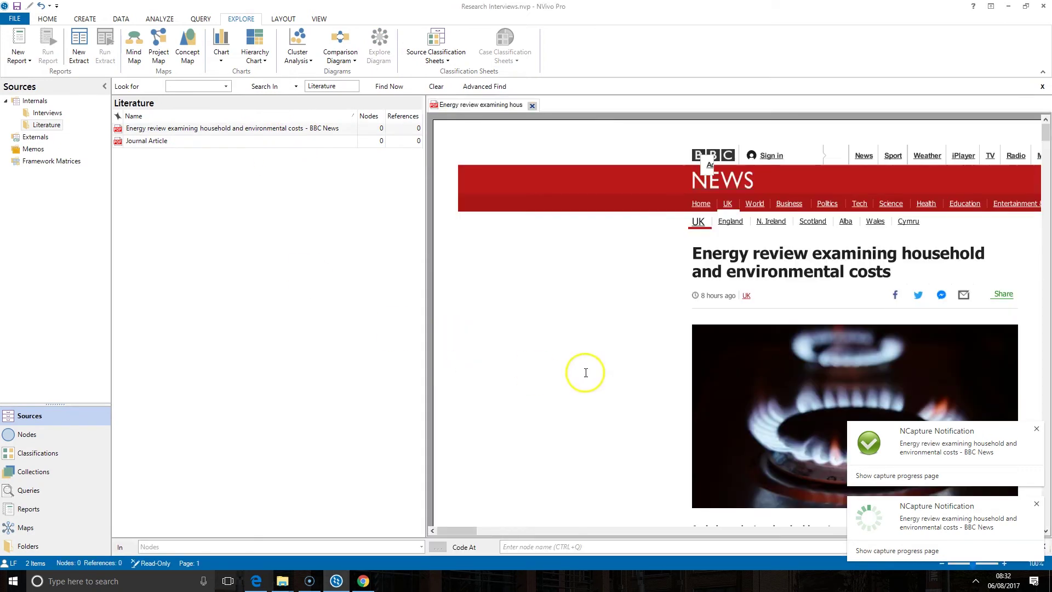
{"action": "scroll", "coordinate": [641, 329], "scroll_direction": "down", "scroll_amount": 3}
{"action": "left_click_drag", "start_coordinate": [465, 535], "coordinate": [564, 535]}
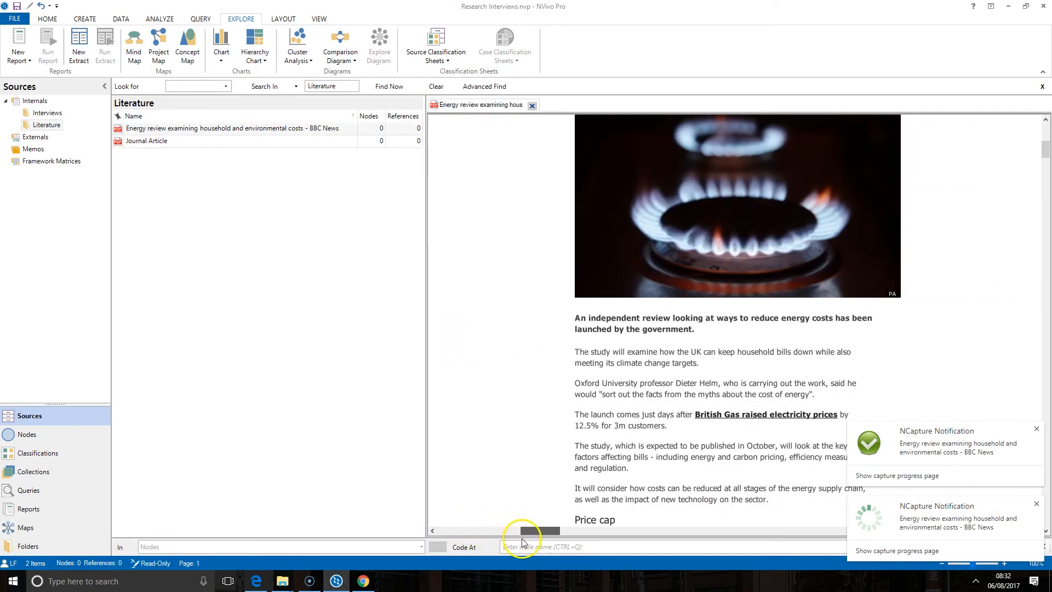
{"action": "scroll", "coordinate": [633, 447], "scroll_direction": "down", "scroll_amount": 10}
{"action": "scroll", "coordinate": [634, 446], "scroll_direction": "down", "scroll_amount": 5}
{"action": "scroll", "coordinate": [634, 446], "scroll_direction": "up", "scroll_amount": 15}
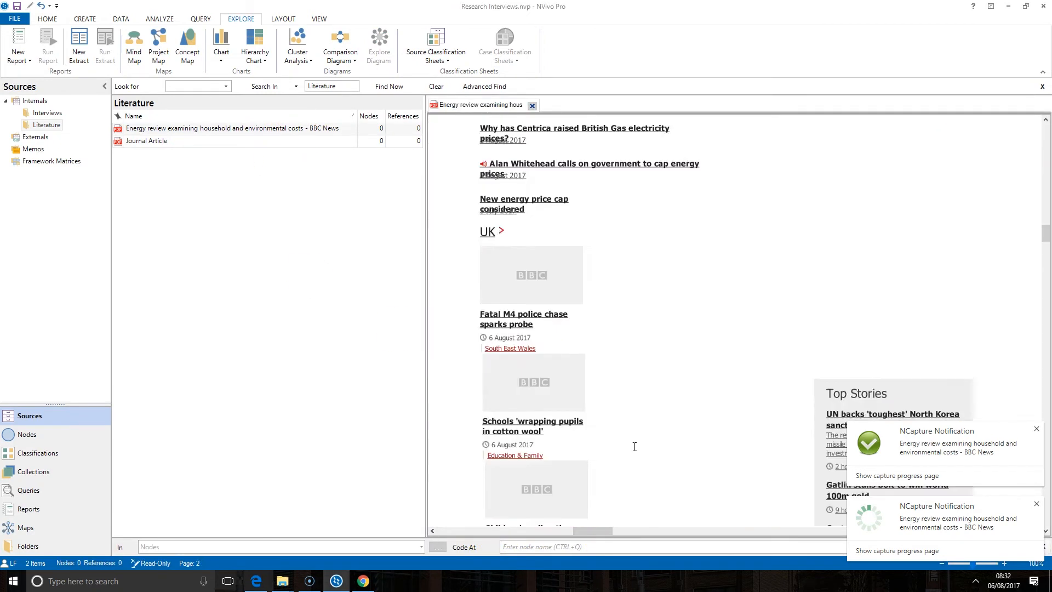
{"action": "scroll", "coordinate": [635, 447], "scroll_direction": "up", "scroll_amount": 2}
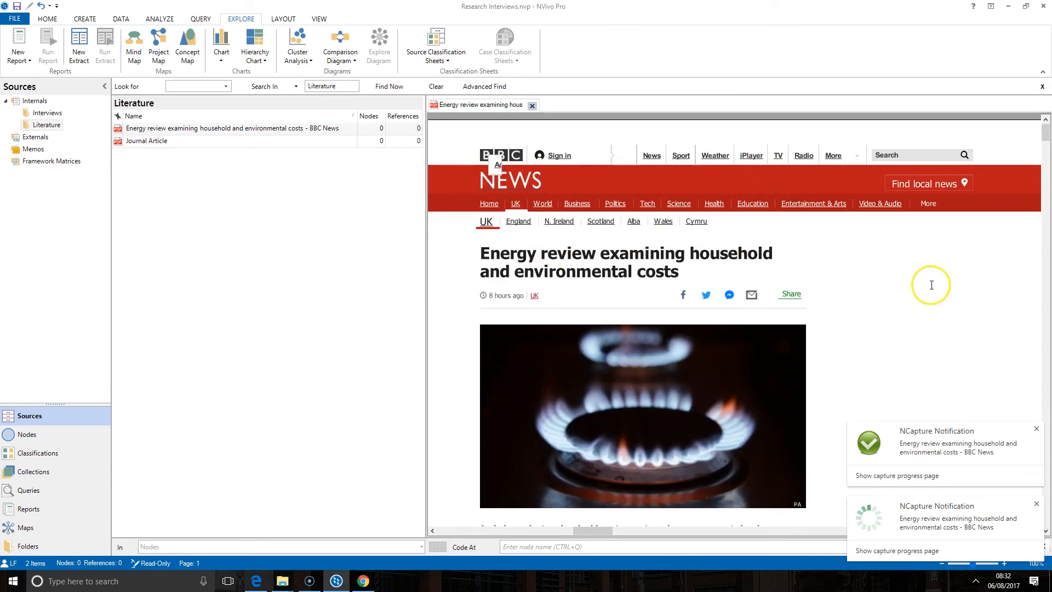
{"action": "scroll", "coordinate": [896, 313], "scroll_direction": "down", "scroll_amount": 5}
{"action": "scroll", "coordinate": [898, 316], "scroll_direction": "down", "scroll_amount": 3}
{"action": "scroll", "coordinate": [768, 336], "scroll_direction": "down", "scroll_amount": 3}
{"action": "scroll", "coordinate": [682, 336], "scroll_direction": "up", "scroll_amount": 5}
{"action": "scroll", "coordinate": [681, 335], "scroll_direction": "up", "scroll_amount": 10}
{"action": "left_click", "coordinate": [567, 125]}
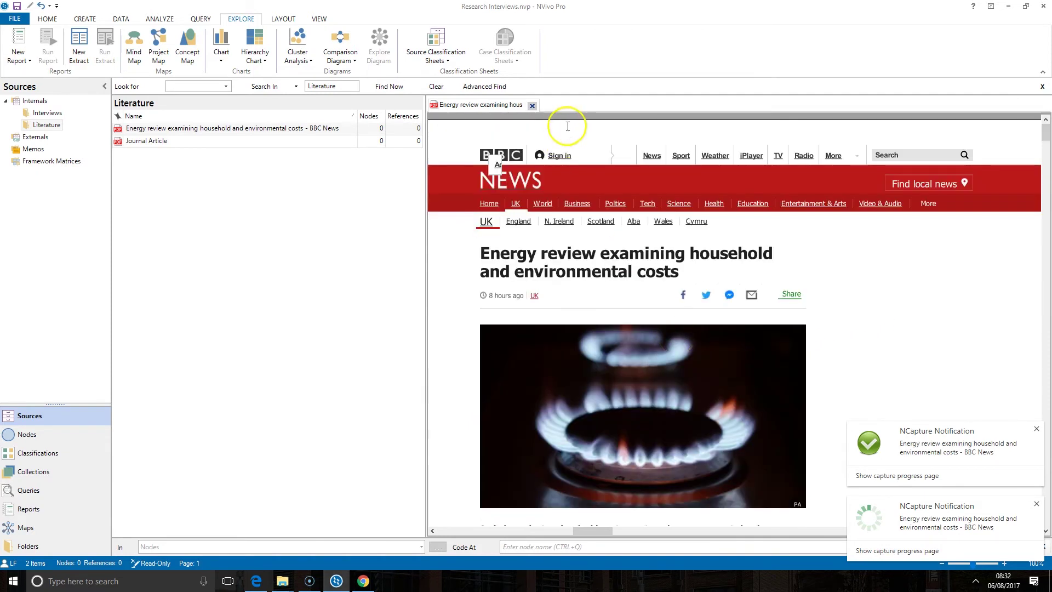
{"action": "left_click", "coordinate": [532, 107]}
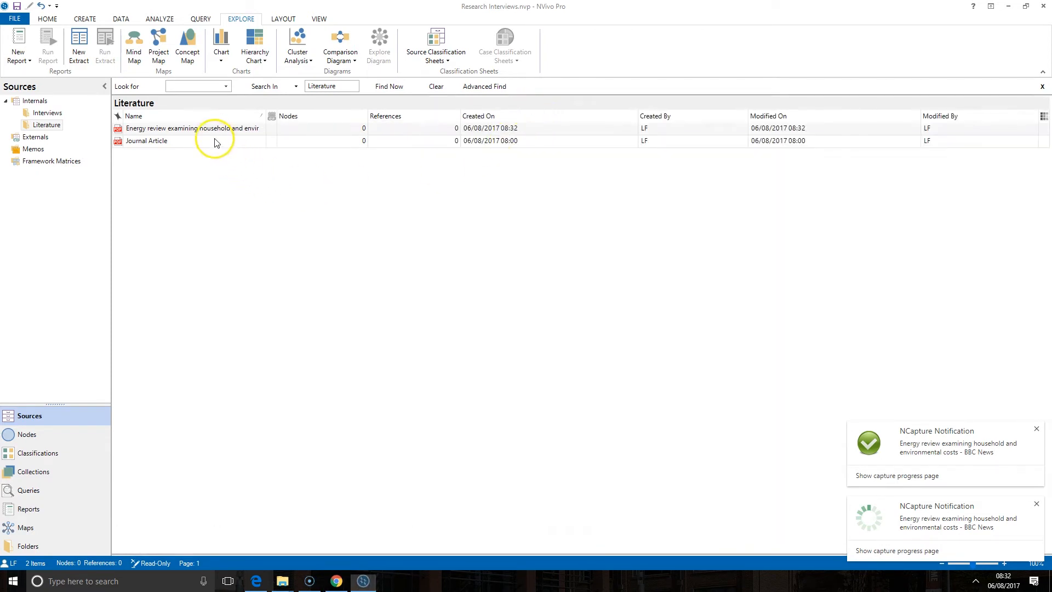
{"action": "right_click", "coordinate": [212, 131]}
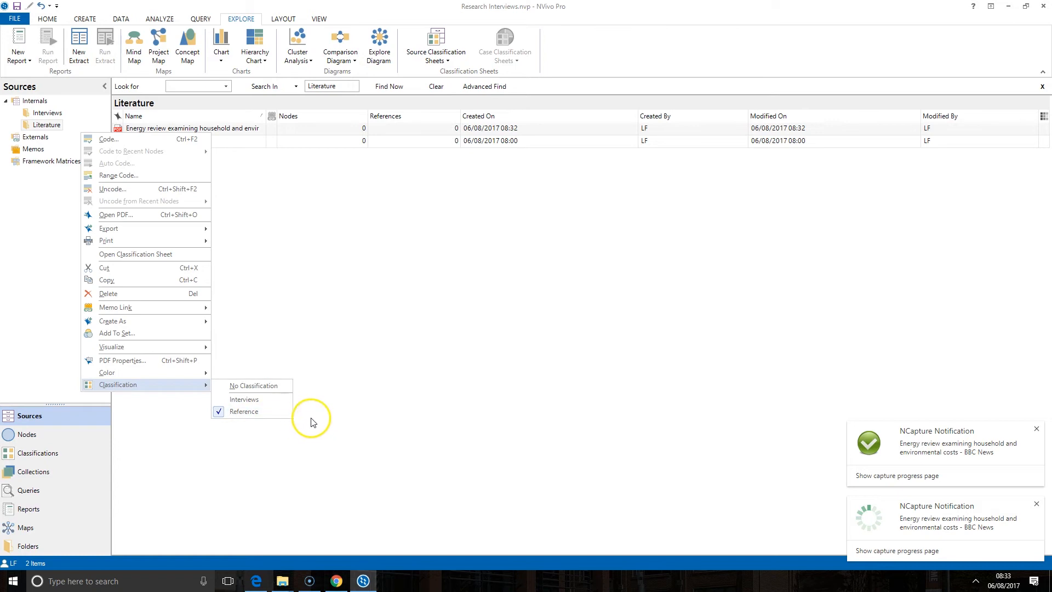
{"action": "left_click", "coordinate": [153, 360]}
{"action": "left_click", "coordinate": [436, 202]}
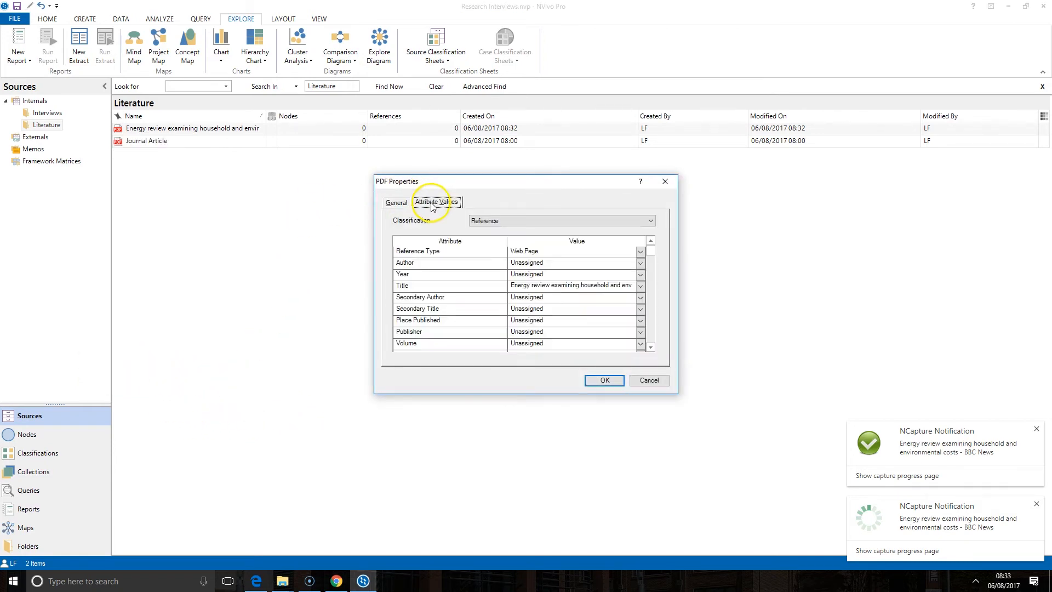
{"action": "scroll", "coordinate": [582, 263], "scroll_direction": "down", "scroll_amount": 3}
{"action": "scroll", "coordinate": [582, 272], "scroll_direction": "down", "scroll_amount": 3}
{"action": "scroll", "coordinate": [581, 277], "scroll_direction": "down", "scroll_amount": 3}
{"action": "scroll", "coordinate": [580, 277], "scroll_direction": "up", "scroll_amount": 8}
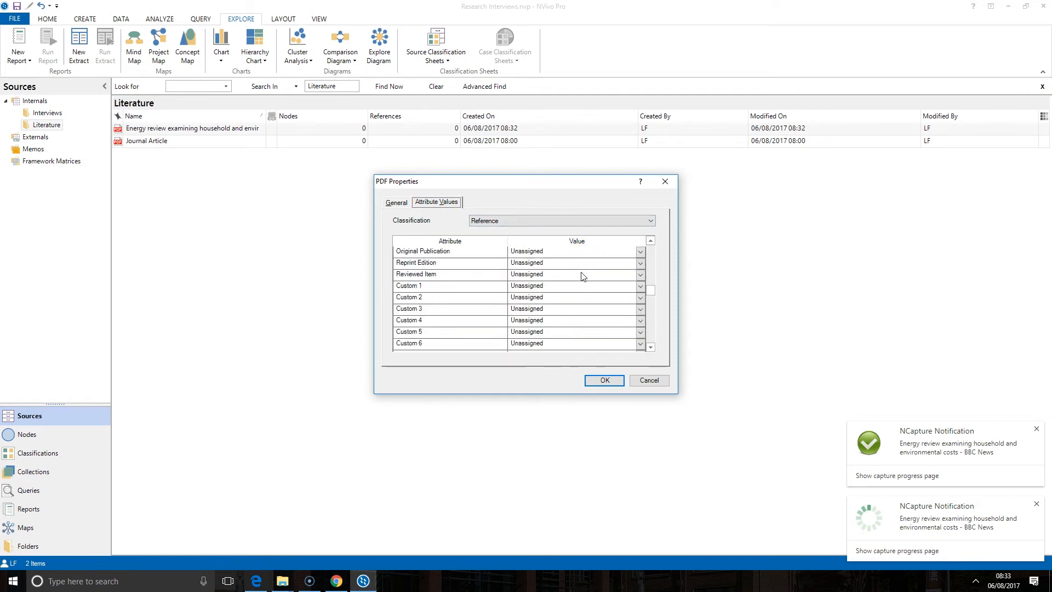
{"action": "scroll", "coordinate": [582, 277], "scroll_direction": "down", "scroll_amount": 3}
{"action": "scroll", "coordinate": [581, 277], "scroll_direction": "down", "scroll_amount": 1}
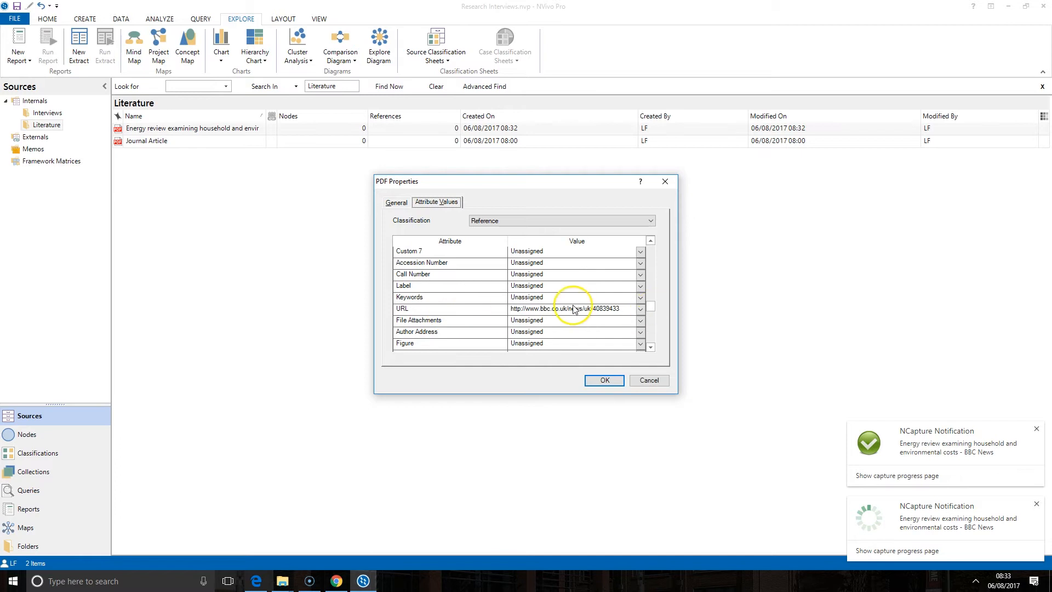
{"action": "scroll", "coordinate": [471, 317], "scroll_direction": "up", "scroll_amount": 5}
{"action": "scroll", "coordinate": [471, 313], "scroll_direction": "up", "scroll_amount": 6}
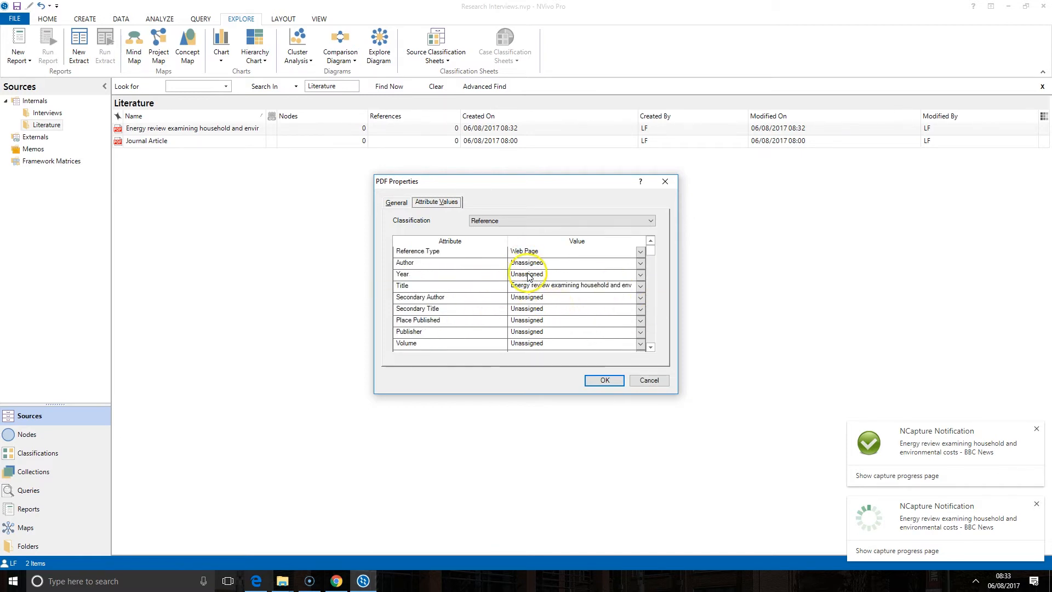
{"action": "left_click", "coordinate": [605, 381]}
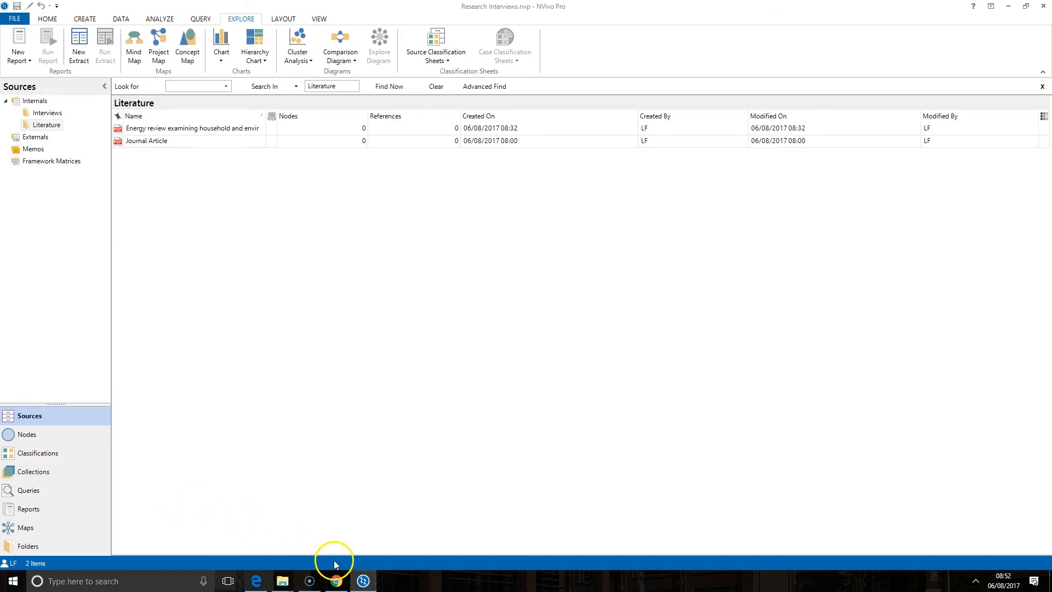
Step: Switch to the YouTube circular runways video in Chrome
{"action": "left_click", "coordinate": [337, 581]}
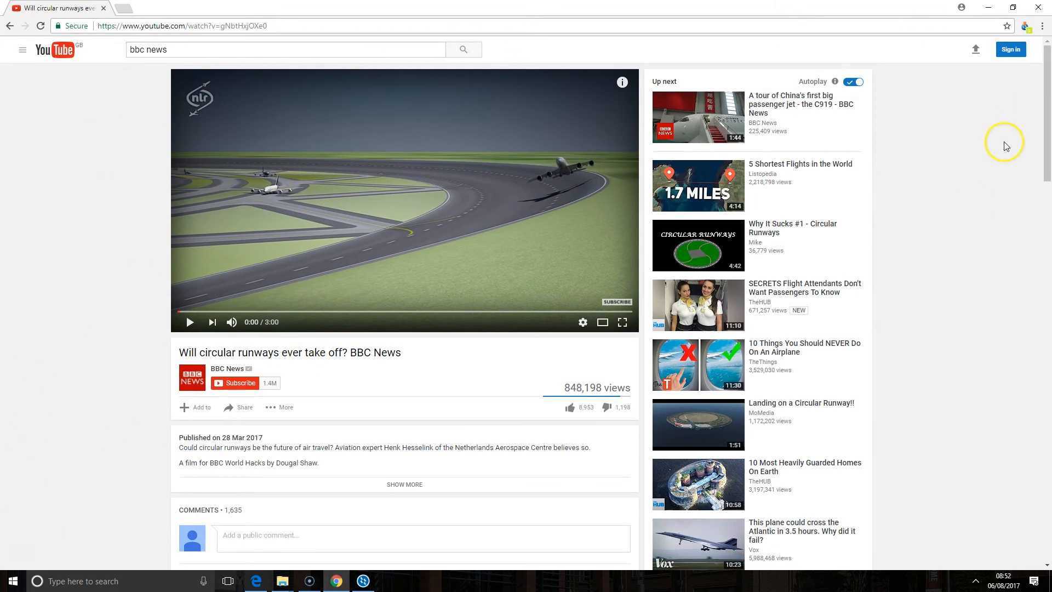
Step: Capture the circular runways video with its comments as Video and Comments source type
{"action": "left_click", "coordinate": [1024, 26]}
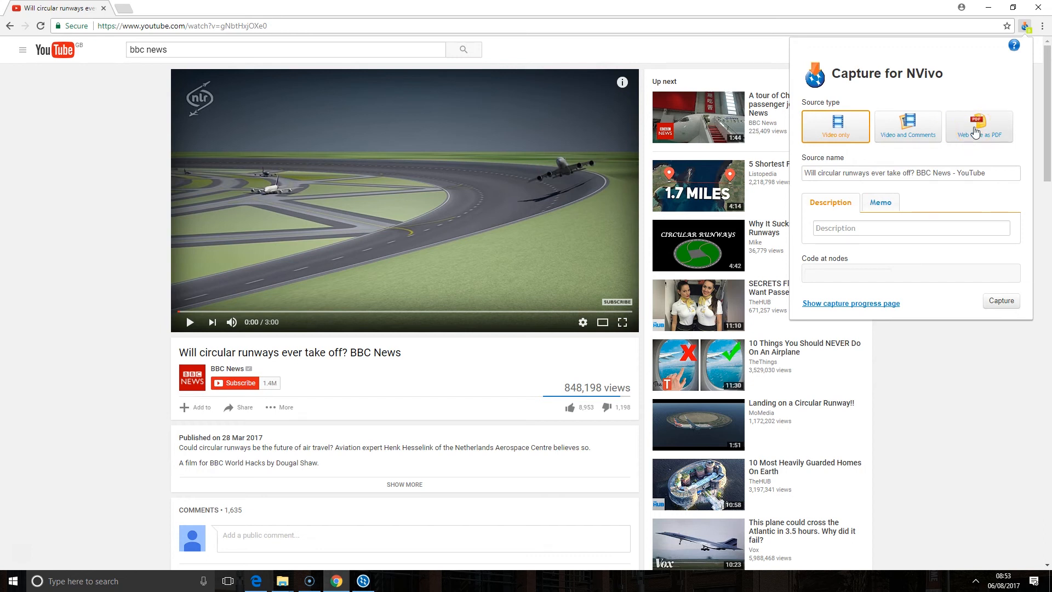
{"action": "left_click", "coordinate": [910, 138]}
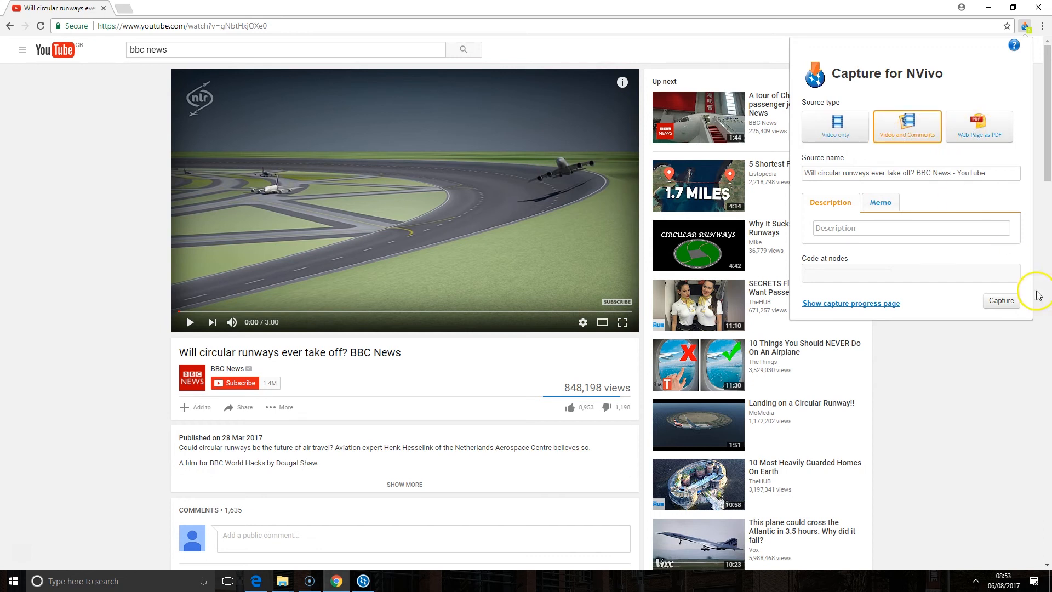
{"action": "left_click", "coordinate": [1003, 301]}
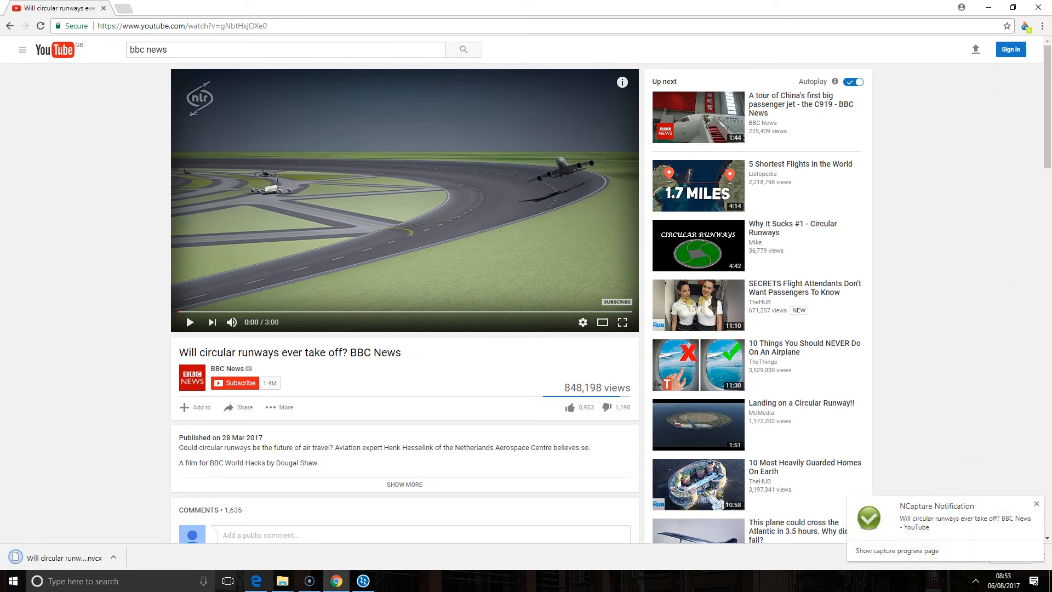
Step: Show the capture progress list confirming the runway video capture and its 1089 comments
{"action": "left_click", "coordinate": [1025, 27]}
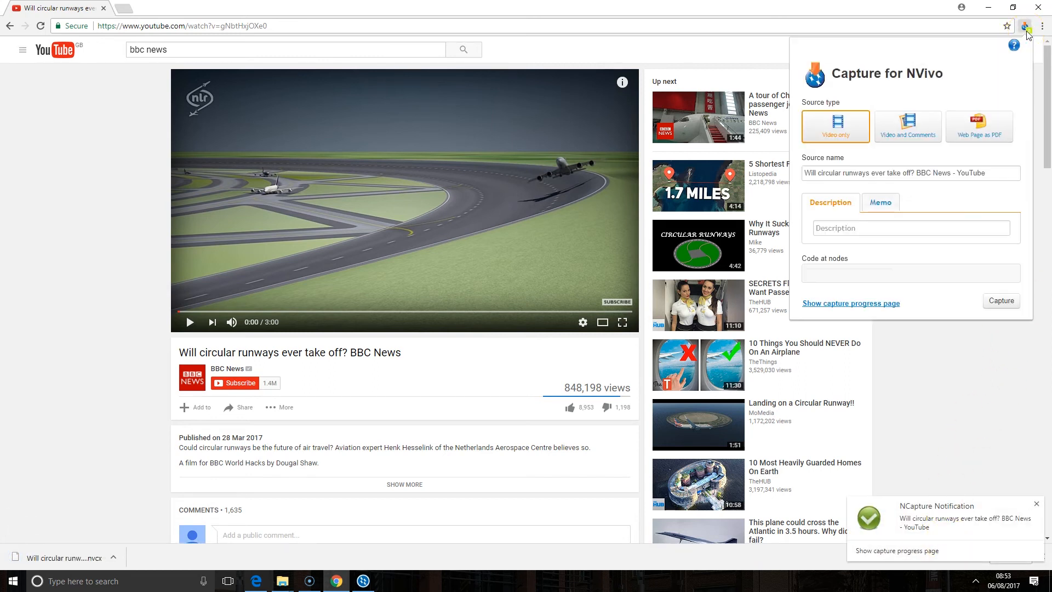
{"action": "left_click", "coordinate": [851, 303]}
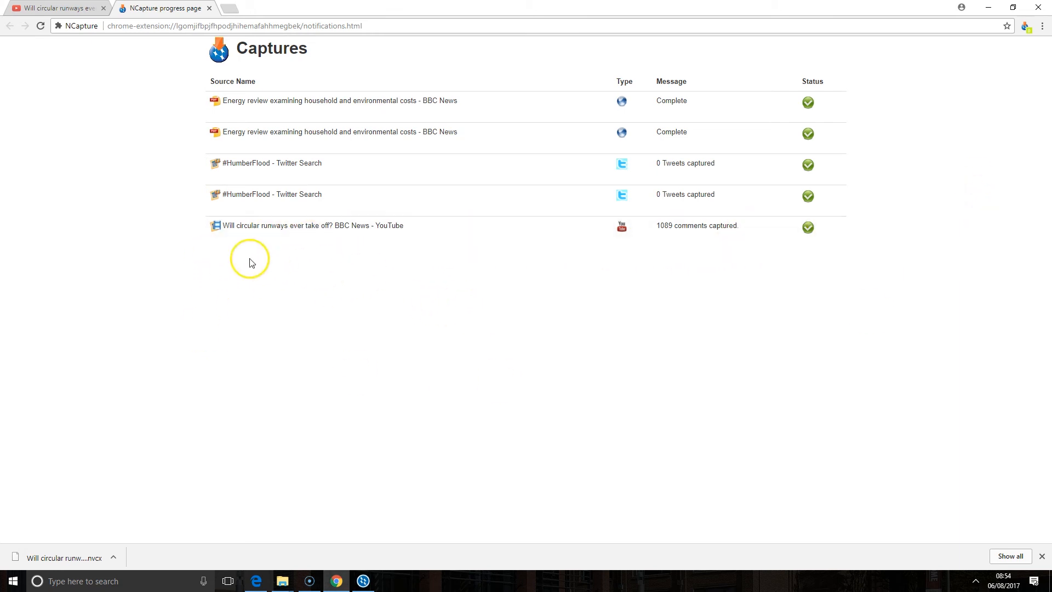
Step: Start Import from NCapture for the Literature sources folder in NVivo
{"action": "left_click", "coordinate": [362, 581]}
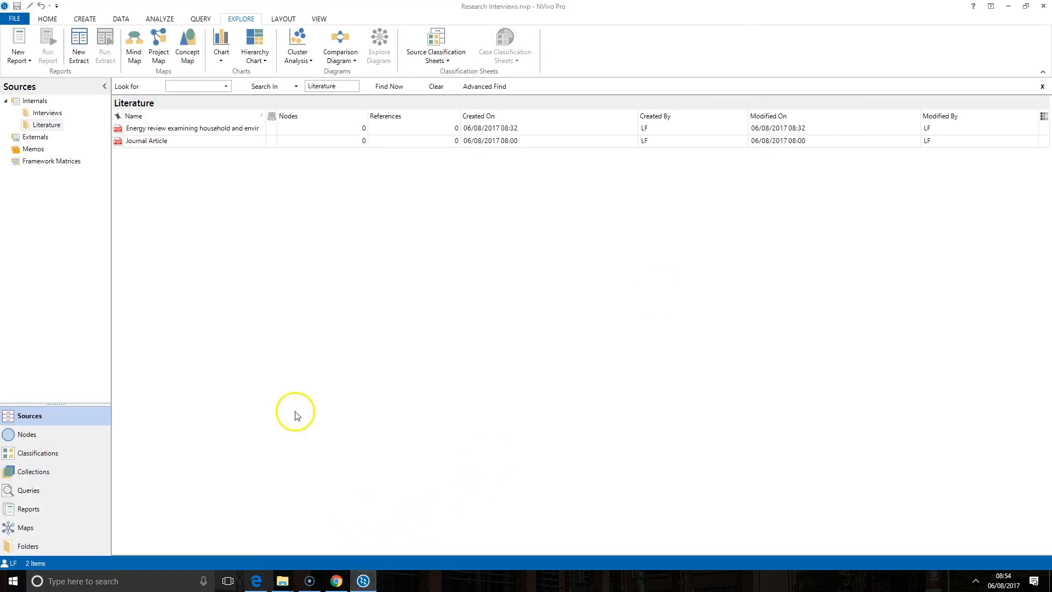
{"action": "right_click", "coordinate": [199, 249]}
{"action": "mouse_move", "coordinate": [145, 263]}
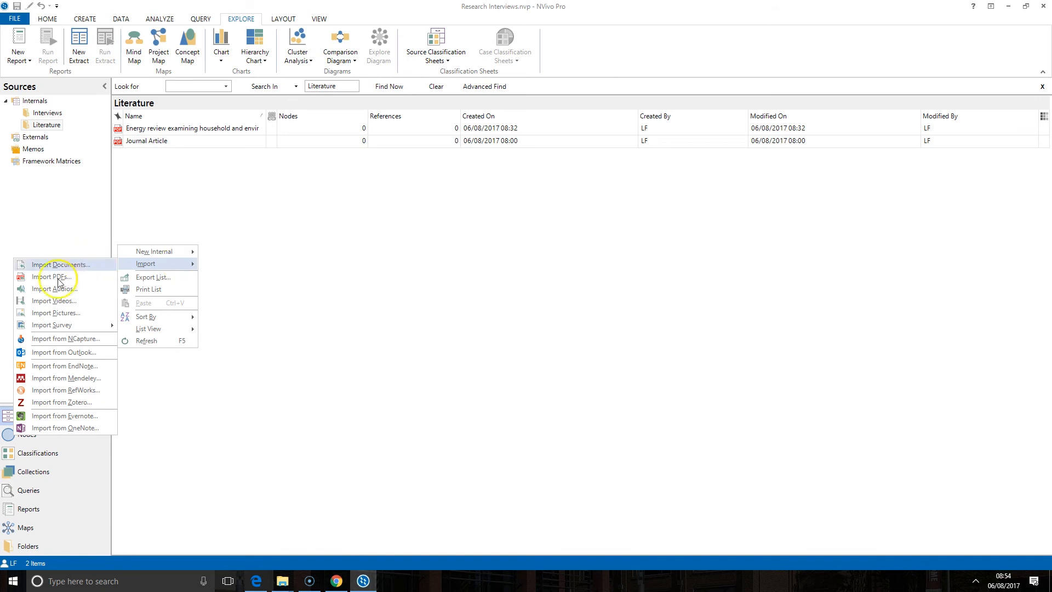
{"action": "left_click", "coordinate": [56, 353]}
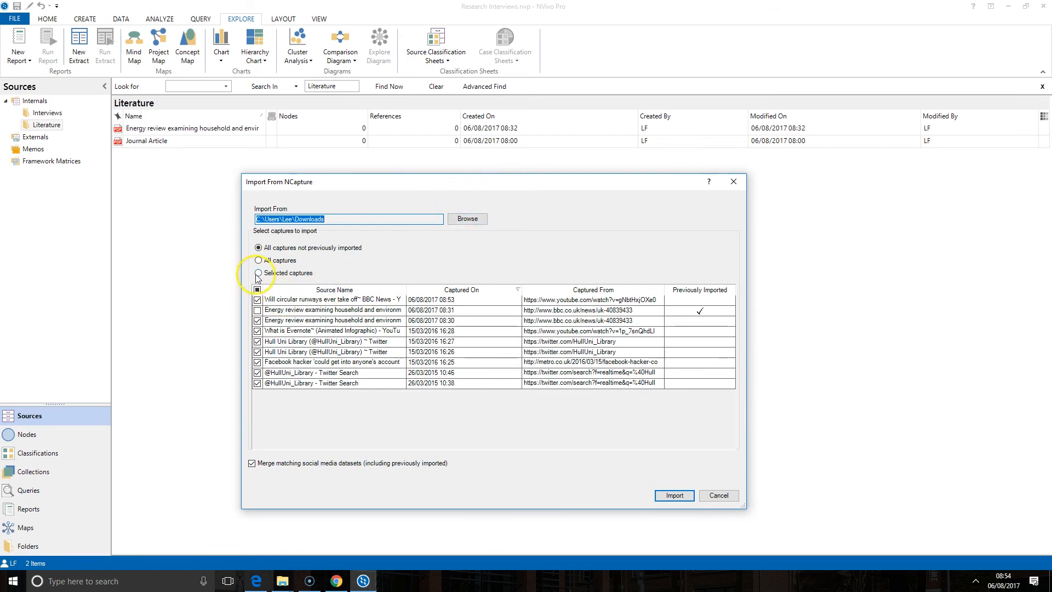
Step: Import only the circular runways YouTube capture, deselecting the Twitter search captures
{"action": "left_click", "coordinate": [257, 319]}
{"action": "left_click", "coordinate": [256, 341]}
{"action": "left_click", "coordinate": [256, 362]}
{"action": "left_click", "coordinate": [257, 383]}
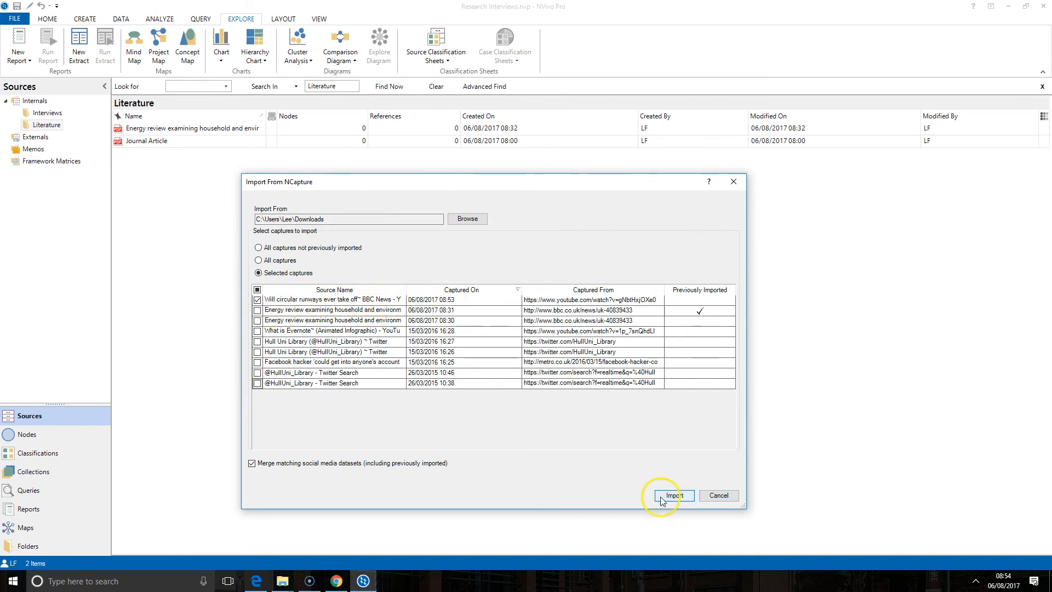
{"action": "left_click", "coordinate": [674, 494]}
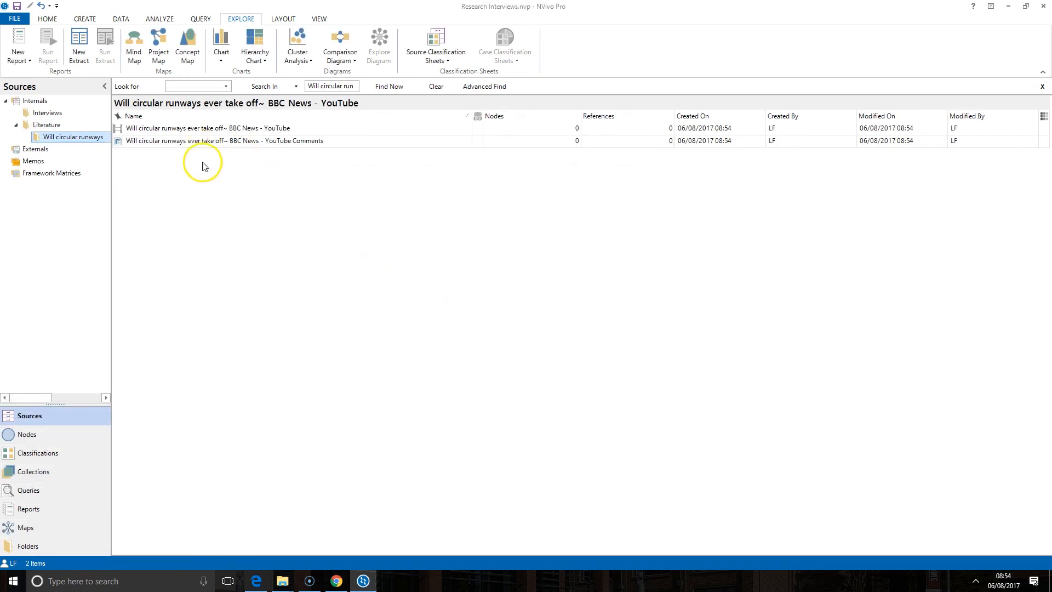
Step: Play the imported runway video briefly, close it and select the YouTube Comments dataset
{"action": "double_click", "coordinate": [218, 130]}
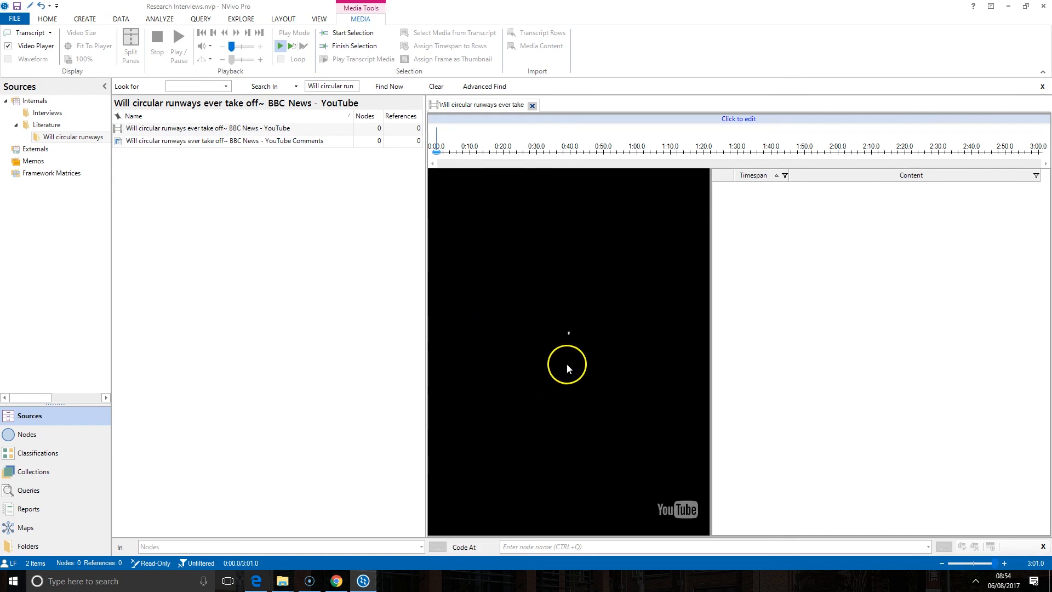
{"action": "left_click", "coordinate": [178, 39]}
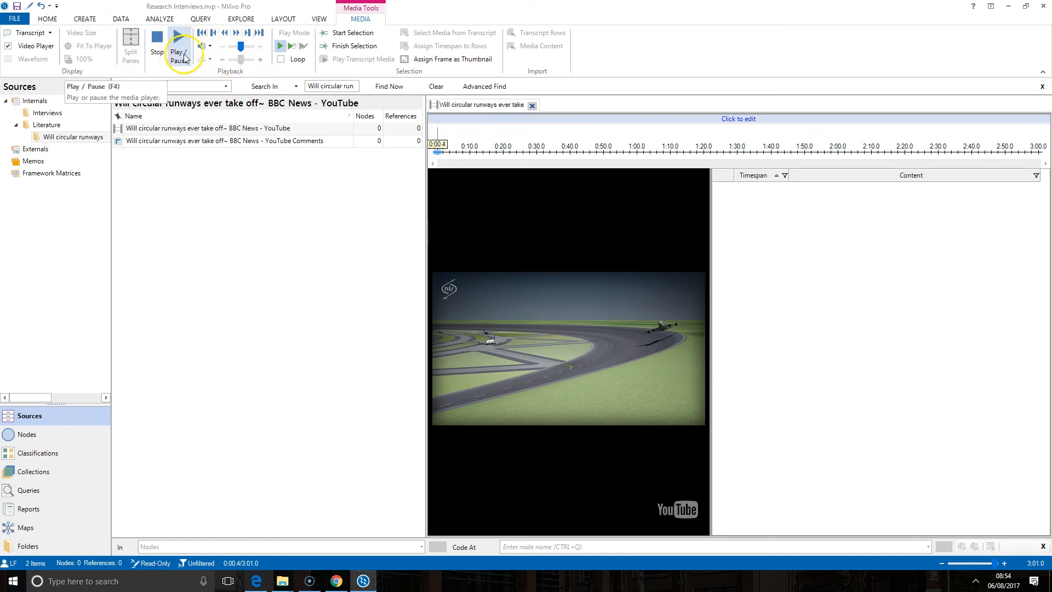
{"action": "left_click", "coordinate": [532, 104]}
{"action": "left_click", "coordinate": [266, 146]}
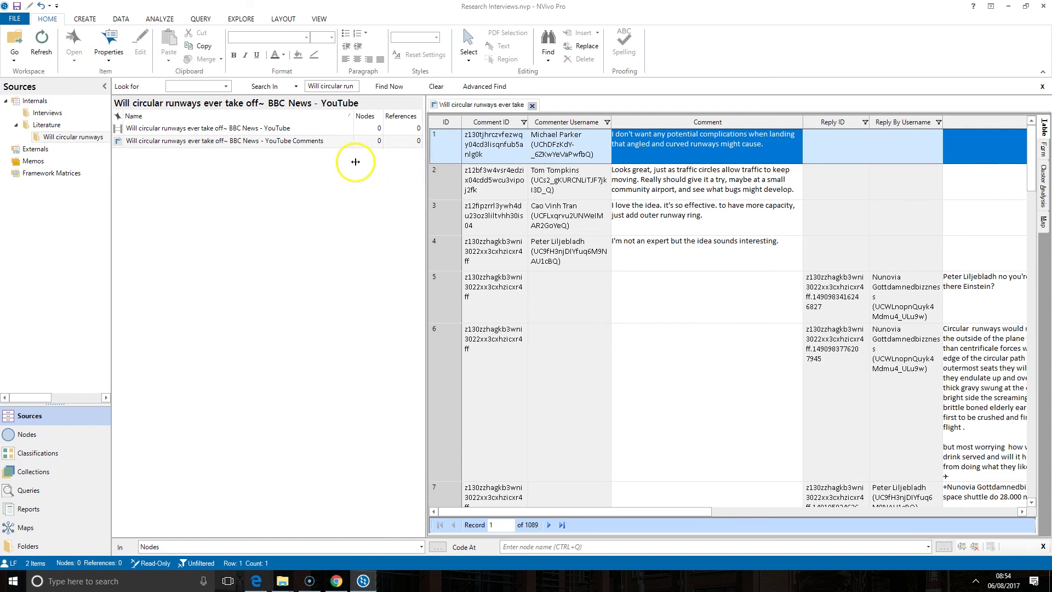
Step: Widen the comments dataset pane by dragging the splitter left
{"action": "left_click_drag", "start_coordinate": [426, 162], "coordinate": [292, 161]}
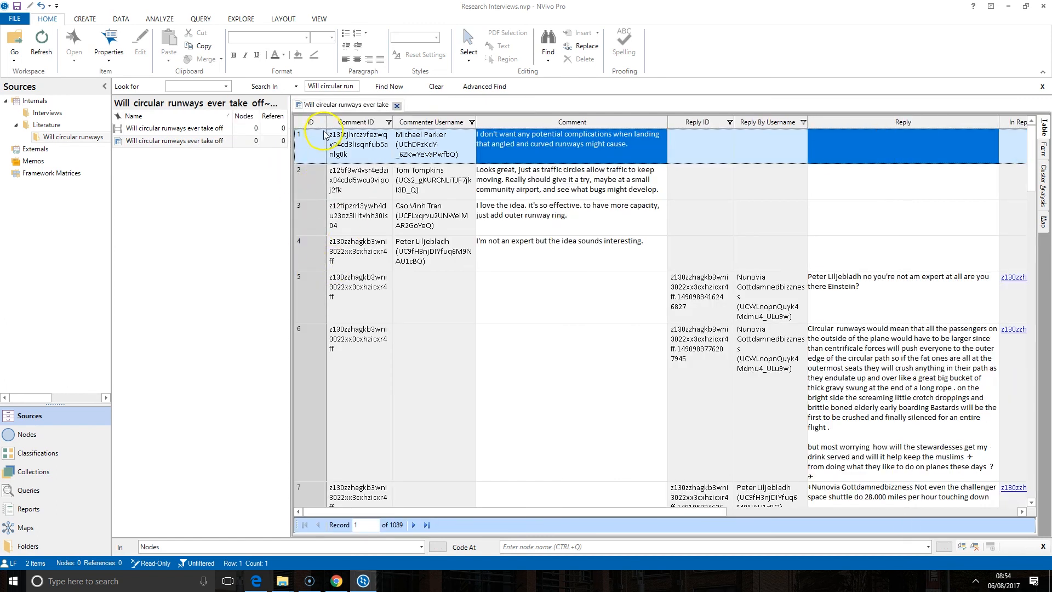
{"action": "scroll", "coordinate": [580, 214], "scroll_direction": "down", "scroll_amount": 3}
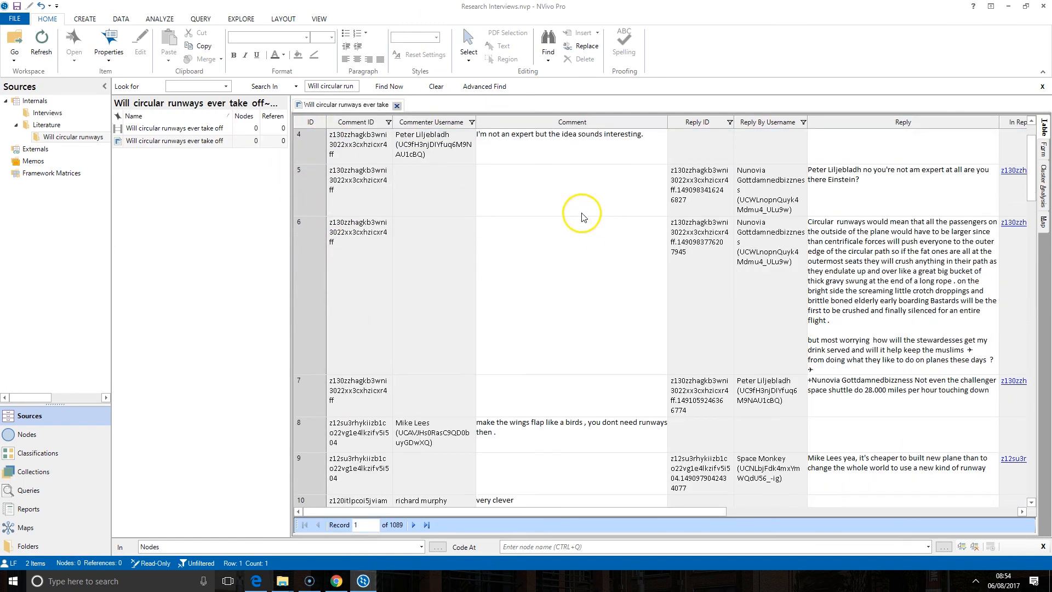
{"action": "scroll", "coordinate": [580, 214], "scroll_direction": "down", "scroll_amount": 4}
{"action": "scroll", "coordinate": [586, 221], "scroll_direction": "down", "scroll_amount": 4}
{"action": "scroll", "coordinate": [589, 238], "scroll_direction": "down", "scroll_amount": 4}
{"action": "scroll", "coordinate": [603, 319], "scroll_direction": "down", "scroll_amount": 4}
{"action": "scroll", "coordinate": [690, 296], "scroll_direction": "up", "scroll_amount": 8}
{"action": "scroll", "coordinate": [814, 251], "scroll_direction": "up", "scroll_amount": 8}
{"action": "scroll", "coordinate": [855, 328], "scroll_direction": "down", "scroll_amount": 3}
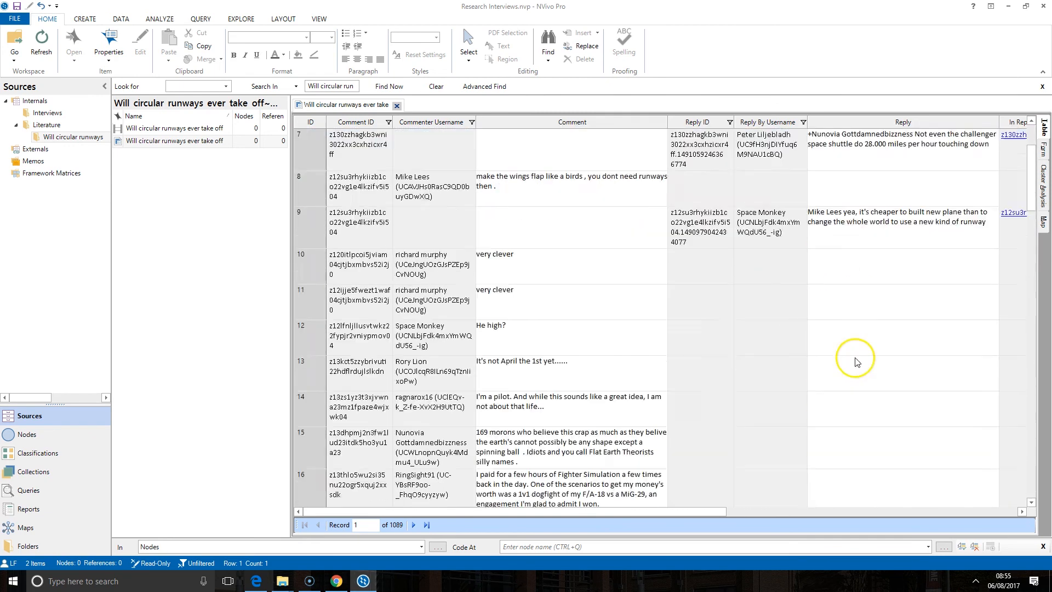
{"action": "scroll", "coordinate": [858, 247], "scroll_direction": "down", "scroll_amount": 3}
{"action": "scroll", "coordinate": [669, 279], "scroll_direction": "down", "scroll_amount": 3}
{"action": "scroll", "coordinate": [666, 289], "scroll_direction": "down", "scroll_amount": 5}
{"action": "scroll", "coordinate": [661, 296], "scroll_direction": "down", "scroll_amount": 5}
{"action": "scroll", "coordinate": [654, 304], "scroll_direction": "down", "scroll_amount": 5}
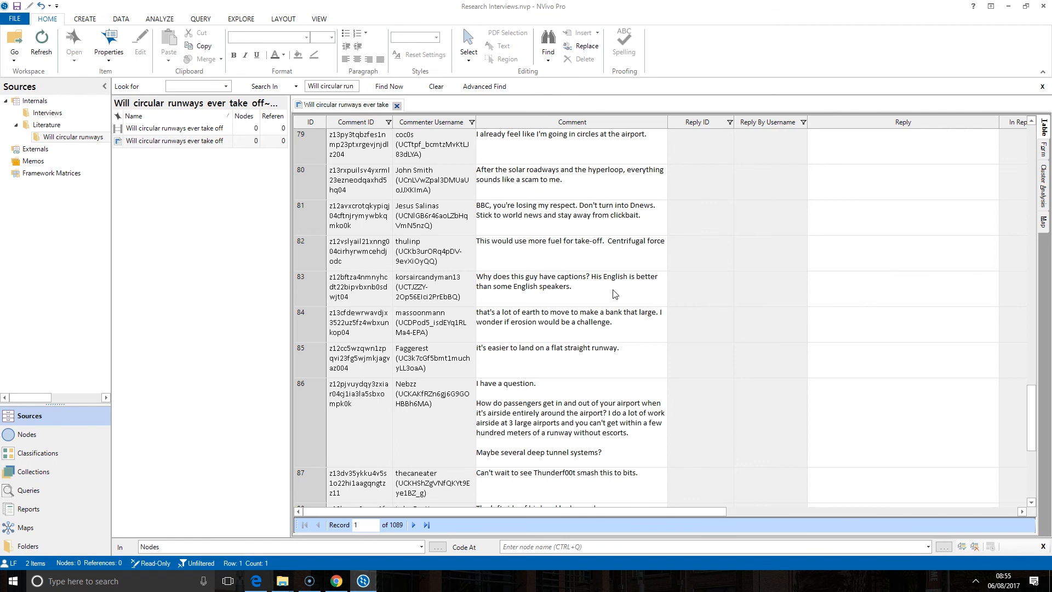
{"action": "scroll", "coordinate": [612, 294], "scroll_direction": "down", "scroll_amount": 5}
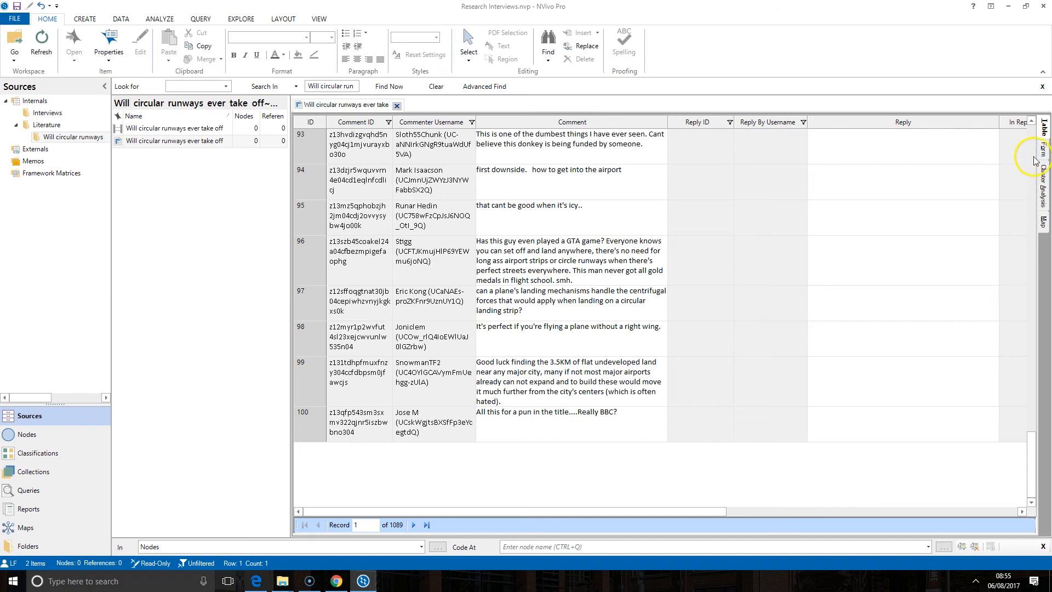
Step: View comments as a form, step through records 2 to 7, then switch to map view
{"action": "left_click", "coordinate": [1043, 149]}
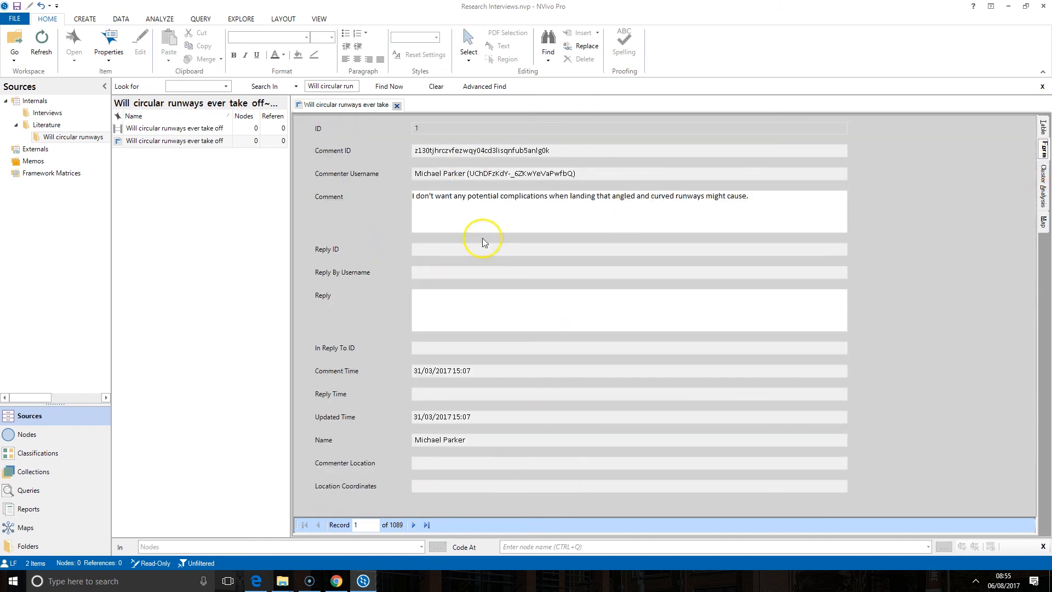
{"action": "left_click", "coordinate": [414, 525]}
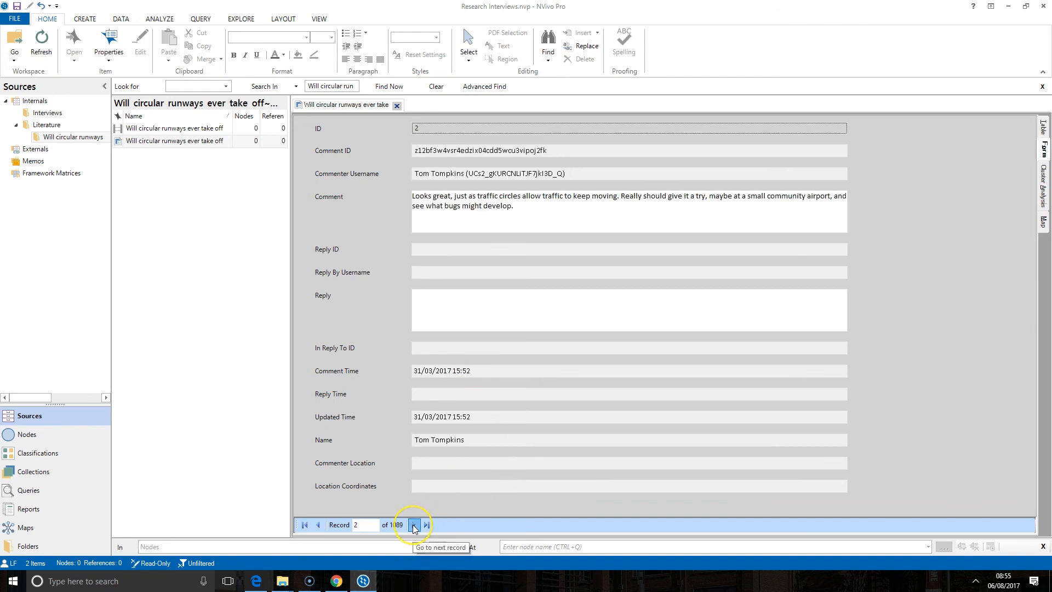
{"action": "left_click", "coordinate": [414, 525]}
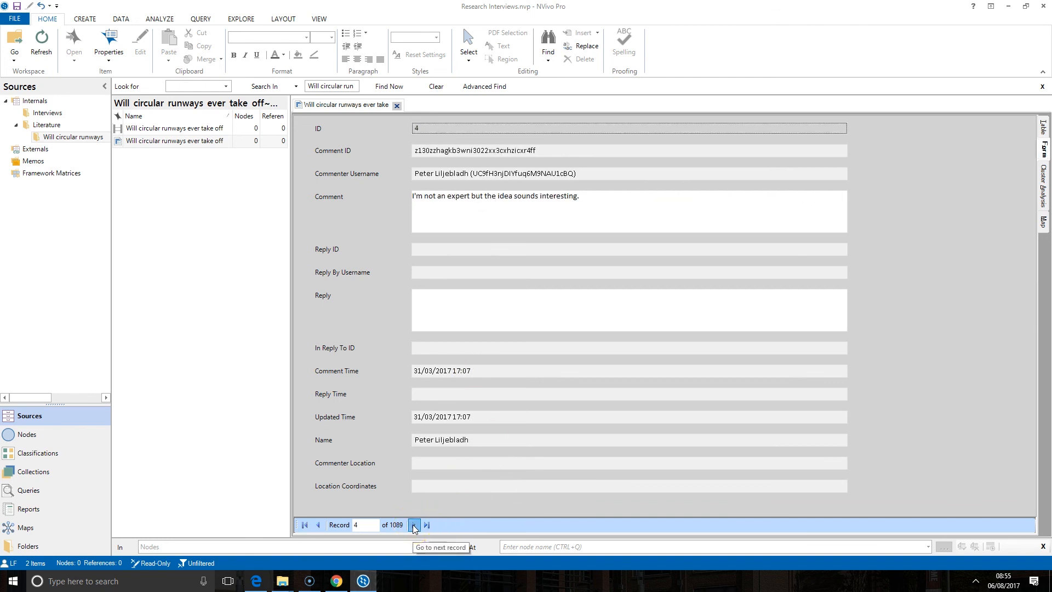
{"action": "left_click", "coordinate": [414, 525]}
{"action": "left_click", "coordinate": [414, 525]}
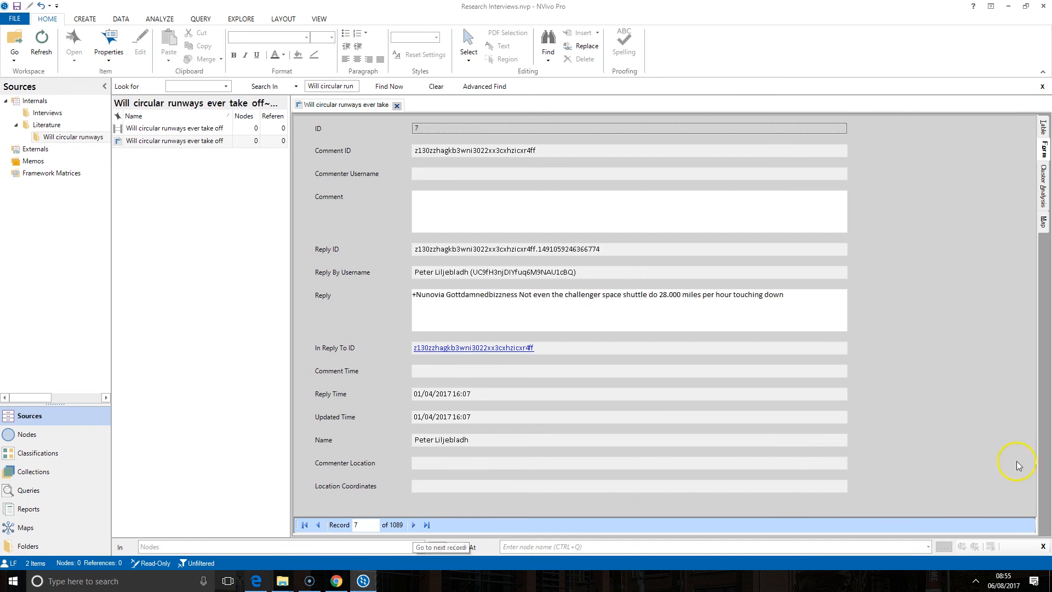
{"action": "left_click", "coordinate": [1042, 224]}
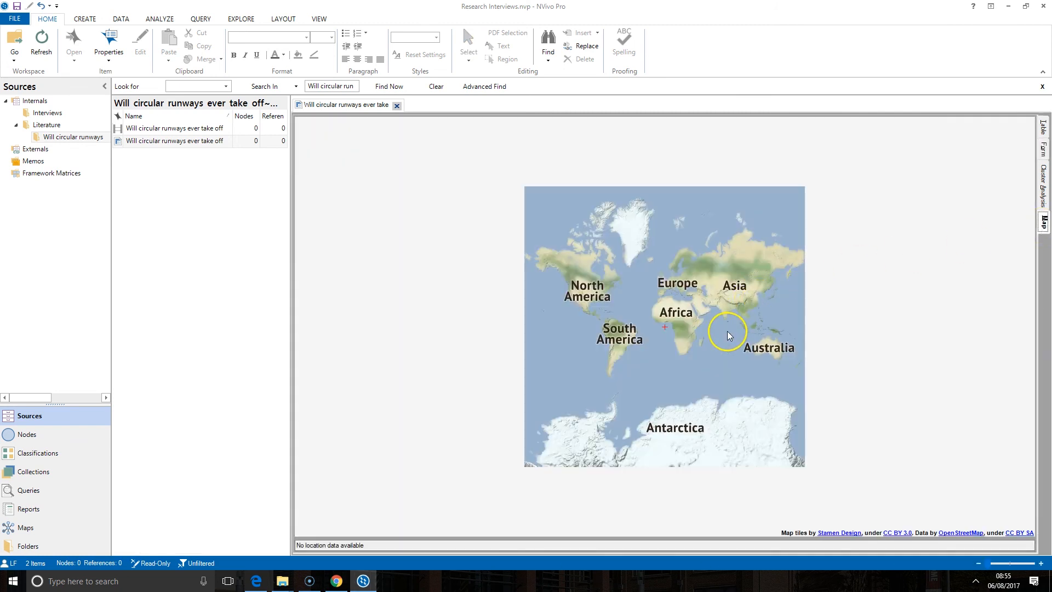
{"action": "scroll", "coordinate": [663, 328], "scroll_direction": "up", "scroll_amount": 1}
{"action": "scroll", "coordinate": [666, 330], "scroll_direction": "up", "scroll_amount": 1}
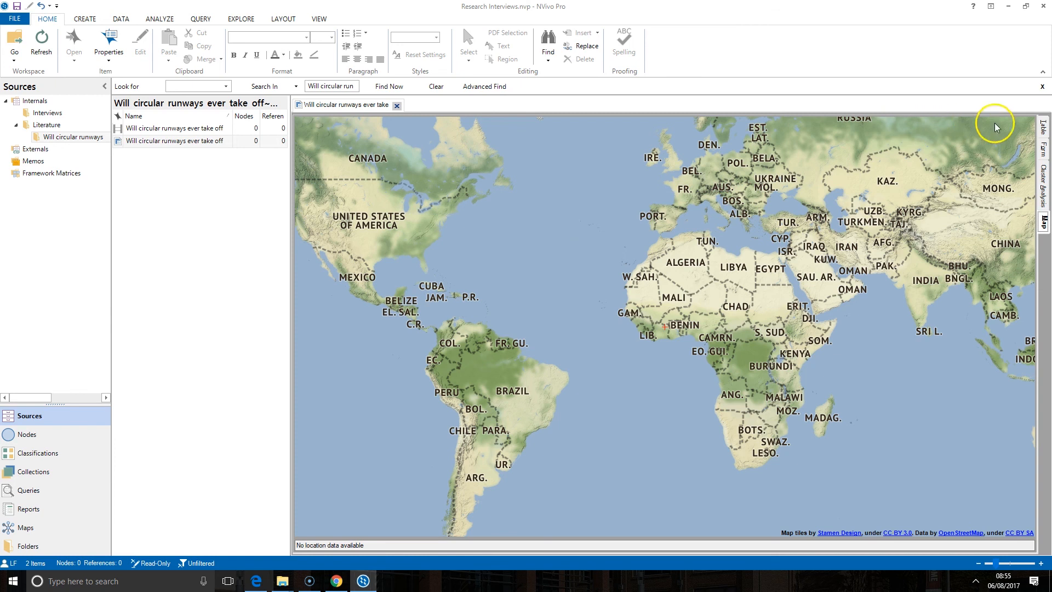
Step: Return the comments dataset from the empty map view to its table view
{"action": "left_click", "coordinate": [1044, 130]}
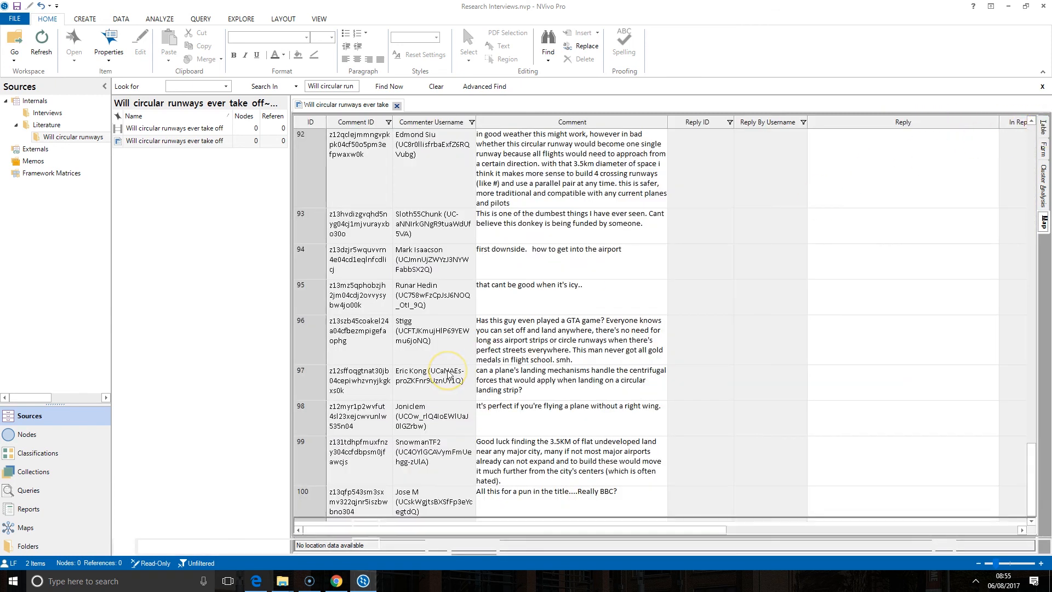